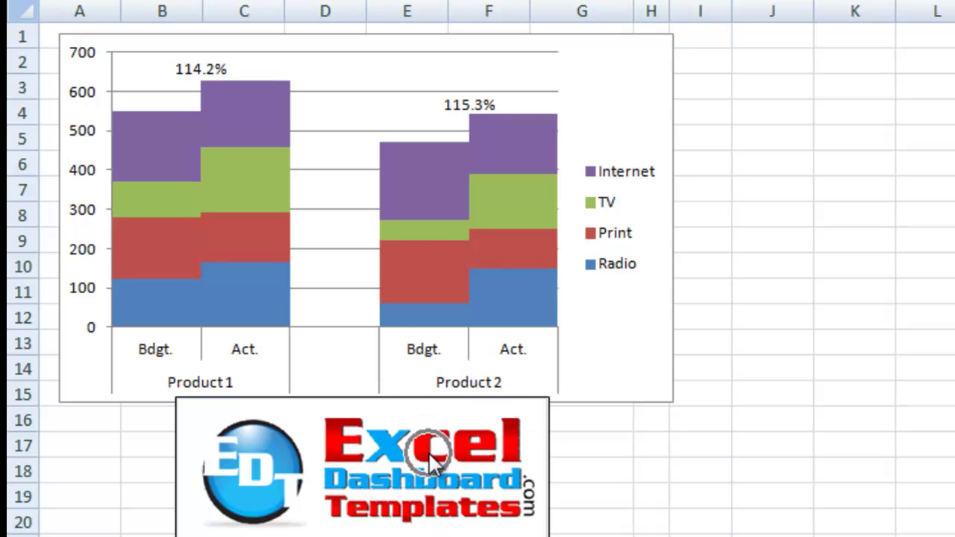
# AutoFit column G so the full % of Budget heading fits
pyautogui.click(455, 525)
pyautogui.click(401, 522)
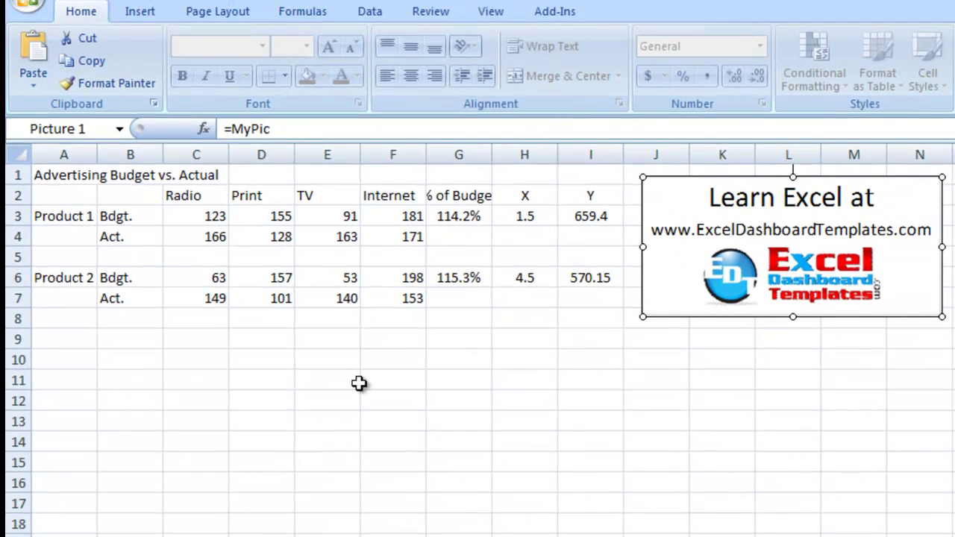
pyautogui.click(371, 375)
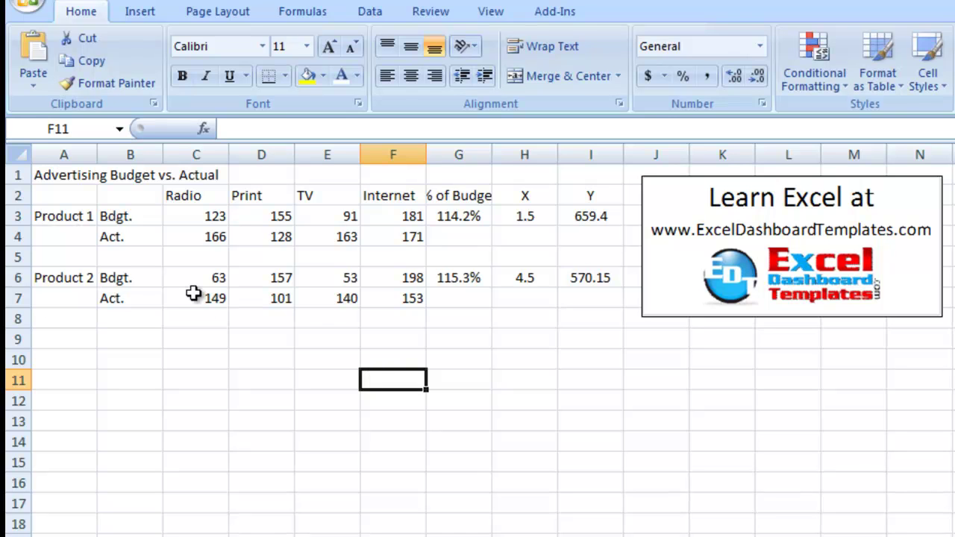
pyautogui.doubleClick(492, 154)
# Highlight the advertising data A2:F7 and the helper columns G2:I7
pyautogui.click(391, 236)
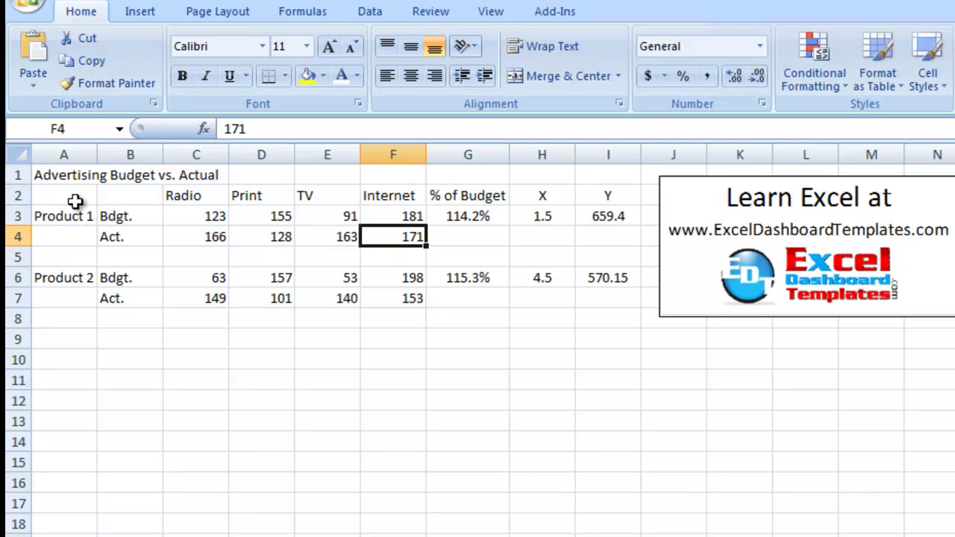
pyautogui.moveTo(74, 196); pyautogui.dragTo(394, 296)
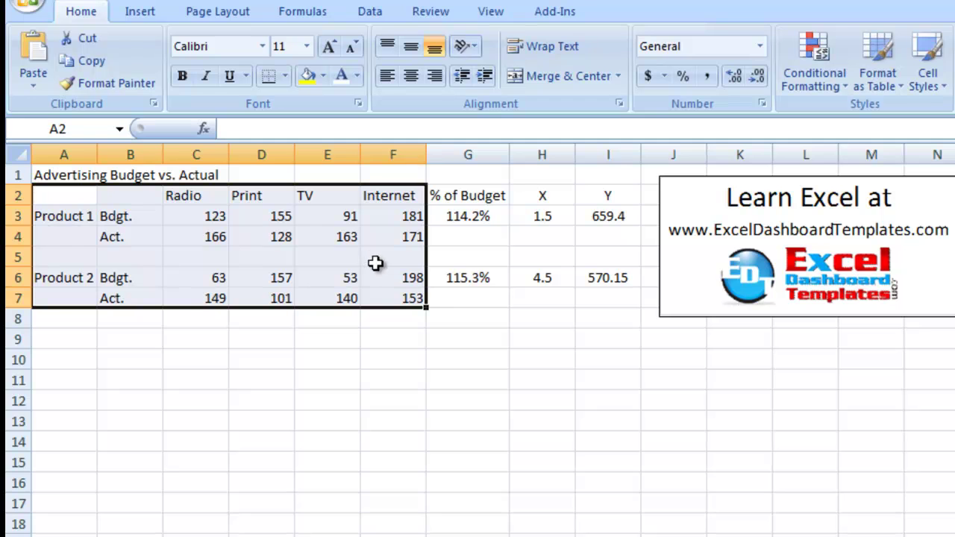
pyautogui.click(506, 237)
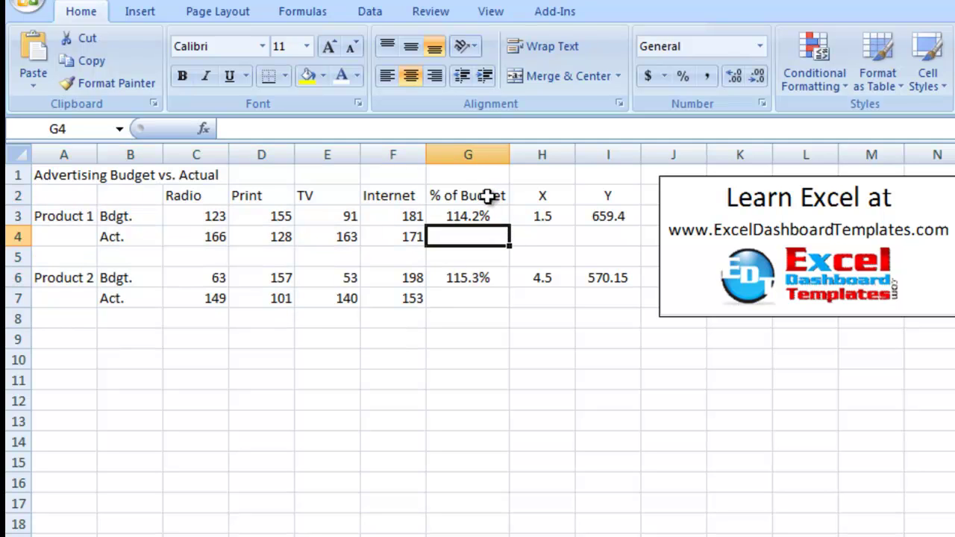
pyautogui.moveTo(487, 195); pyautogui.dragTo(577, 295)
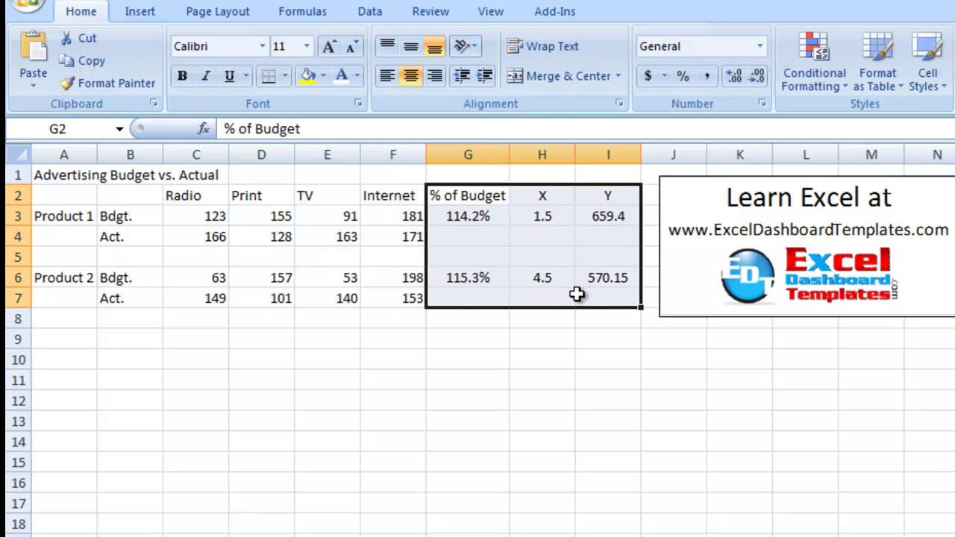
# Review the % of Budget, X position and Y height formulas in rows 3 and 6, then select A2:F7
pyautogui.click(475, 217)
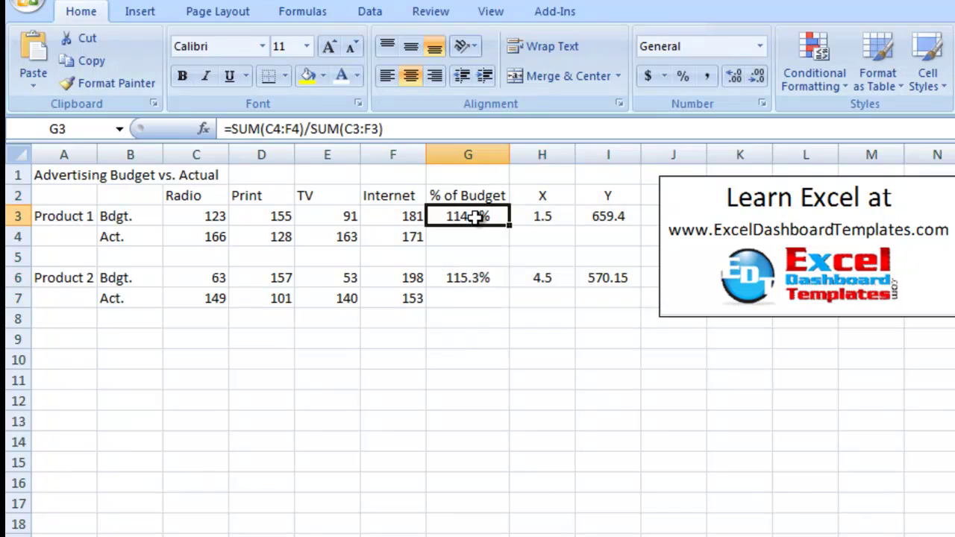
pyautogui.click(470, 274)
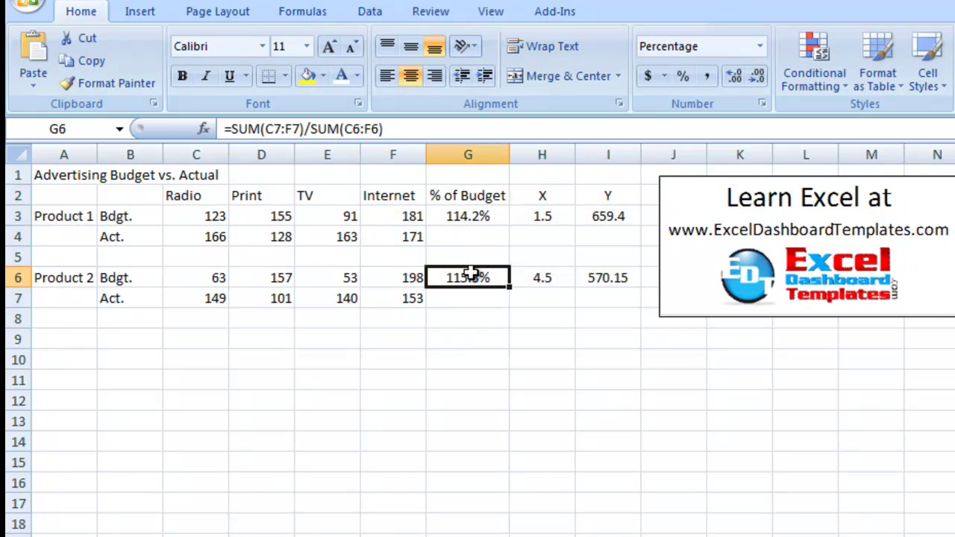
pyautogui.click(558, 217)
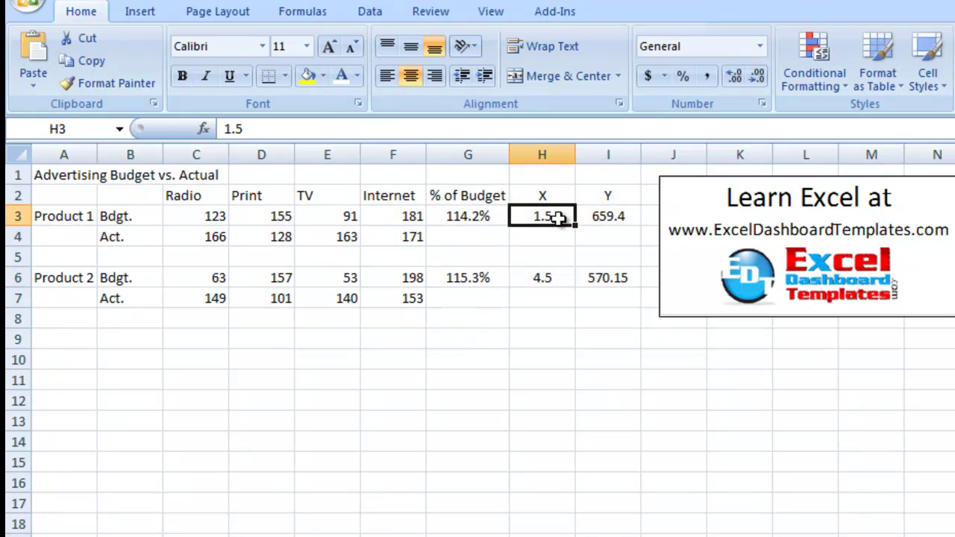
pyautogui.click(560, 278)
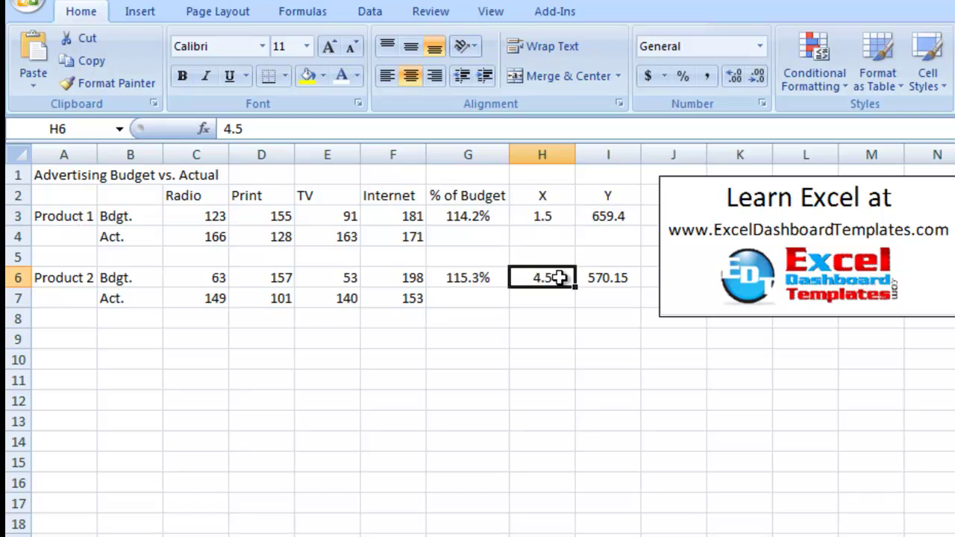
pyautogui.click(604, 220)
pyautogui.click(603, 278)
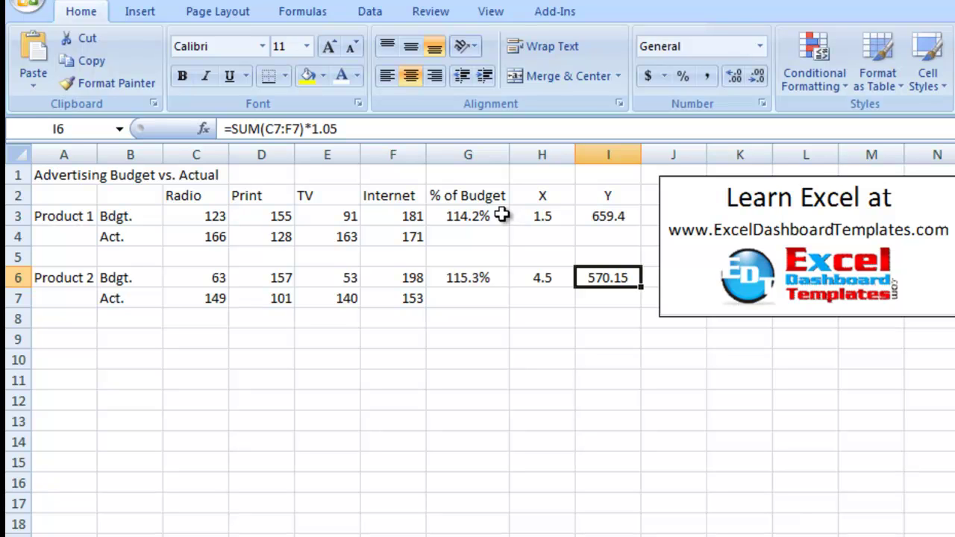
pyautogui.click(466, 235)
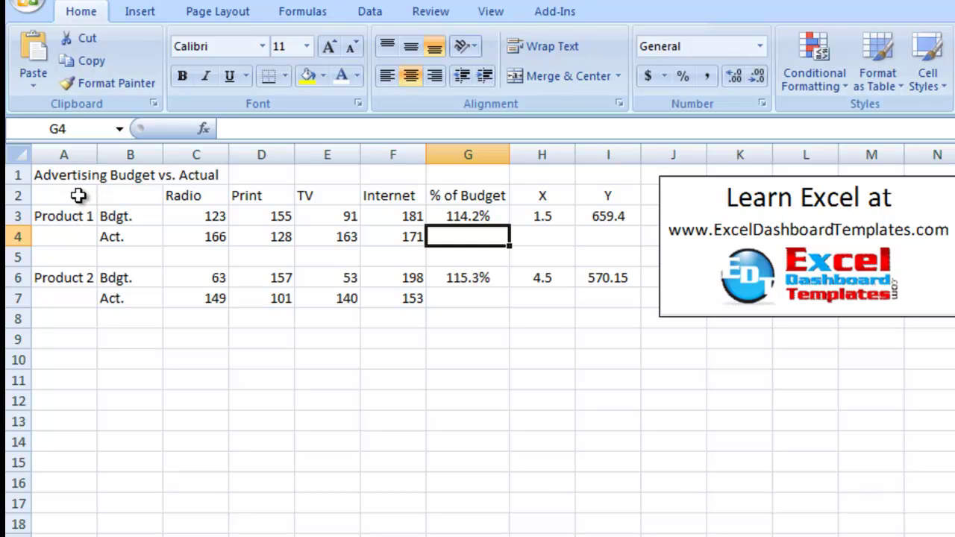
pyautogui.moveTo(78, 196); pyautogui.dragTo(380, 298)
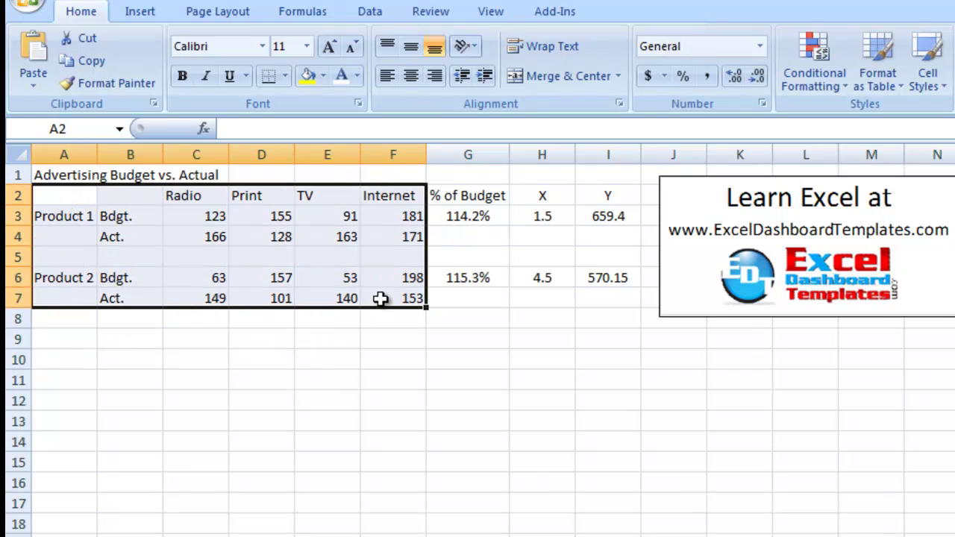
# Insert a stacked column chart of A2:F7 and position it below the data table
pyautogui.click(154, 9)
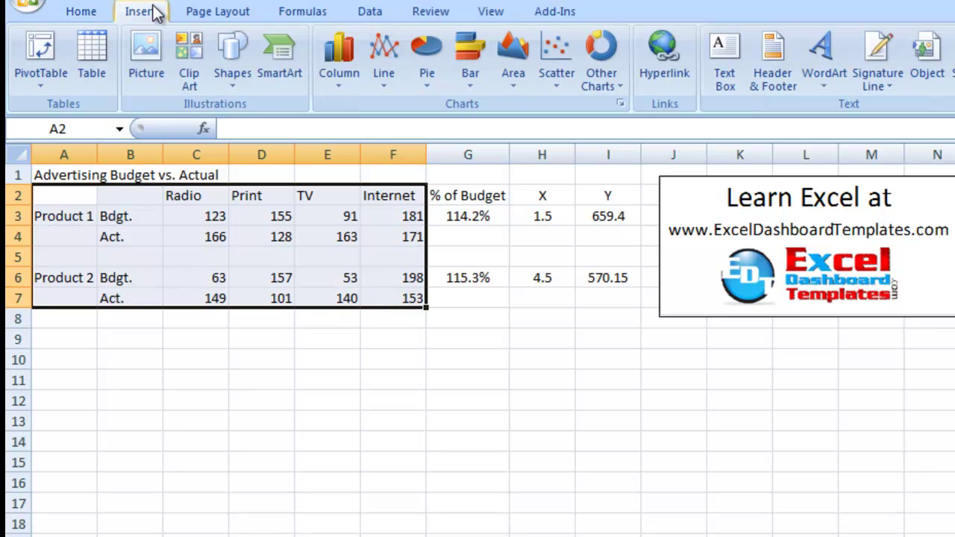
pyautogui.click(359, 68)
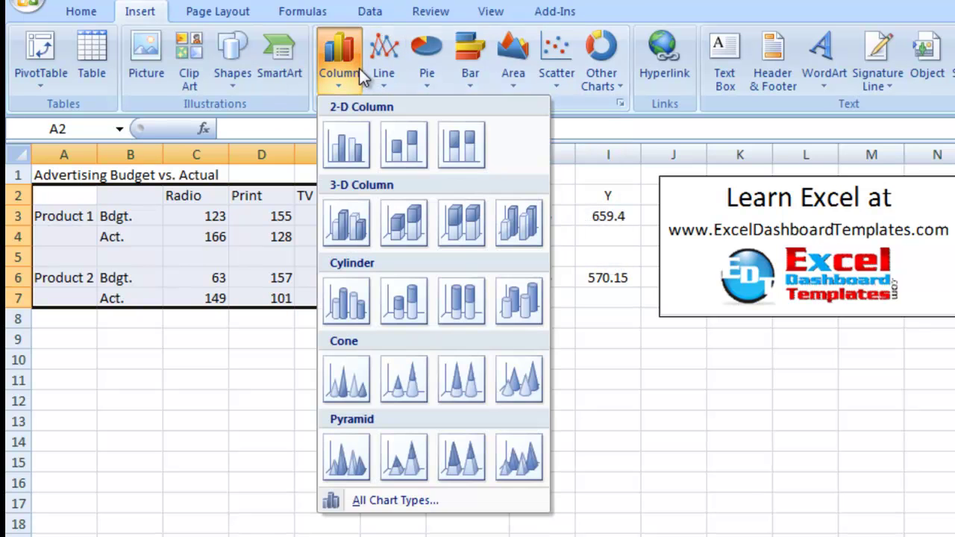
pyautogui.click(405, 160)
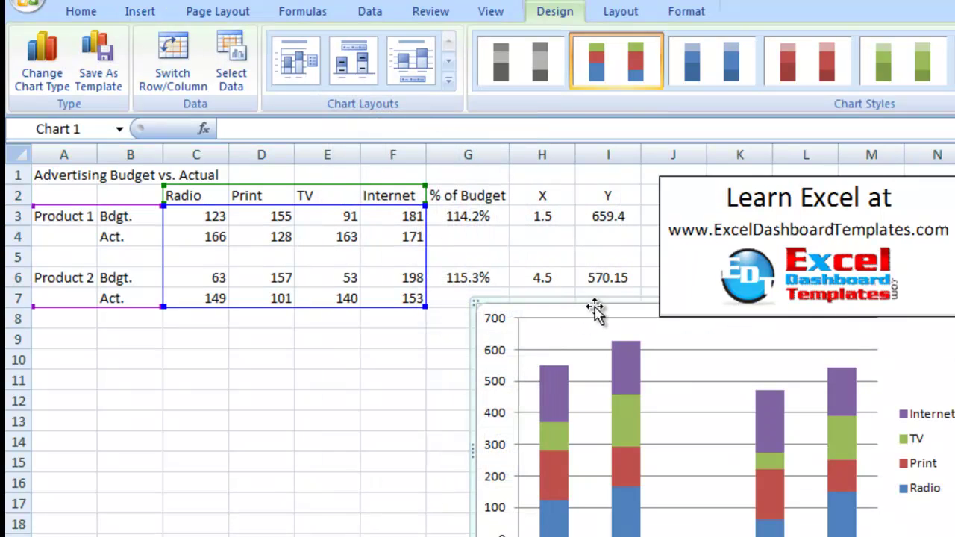
pyautogui.moveTo(592, 305); pyautogui.dragTo(216, 302)
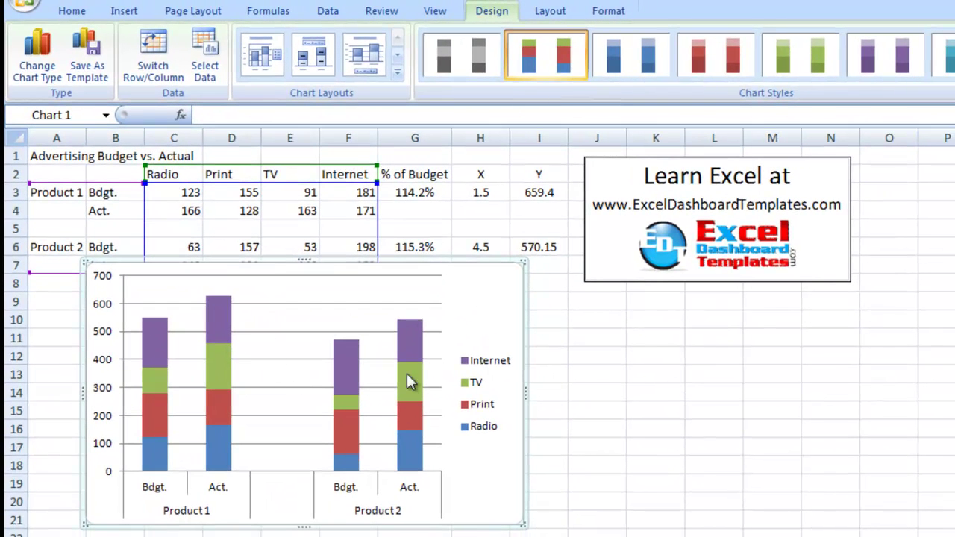
pyautogui.moveTo(520, 266); pyautogui.dragTo(525, 270)
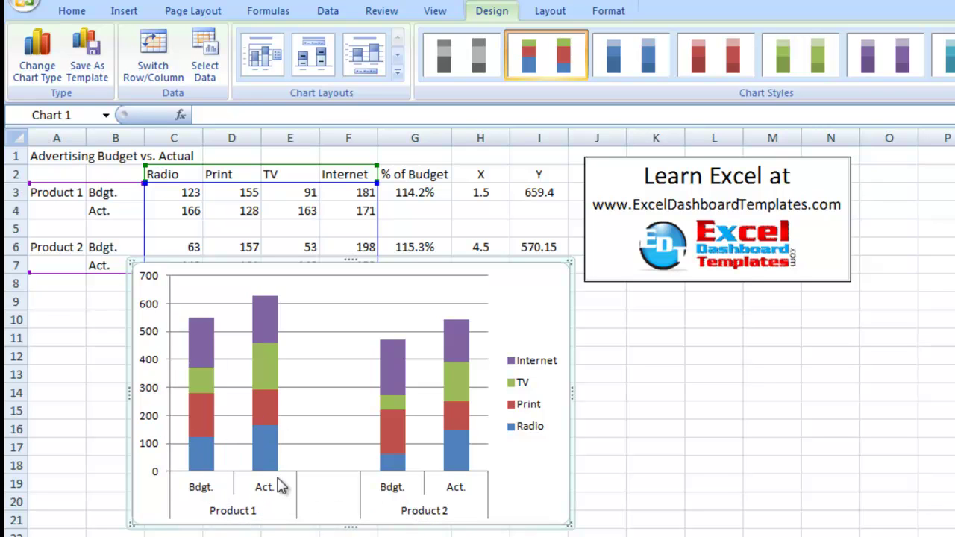
pyautogui.moveTo(215, 423)
pyautogui.click(495, 231)
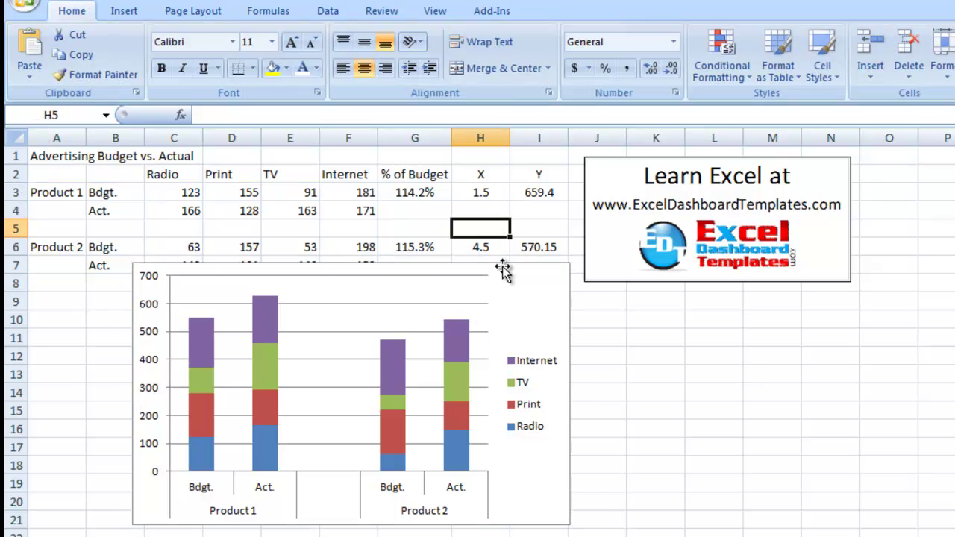
# Copy Product 1's Y value from I3 (659.4) and paste it into the chart as Series5
pyautogui.moveTo(503, 269); pyautogui.dragTo(505, 282)
pyautogui.click(529, 265)
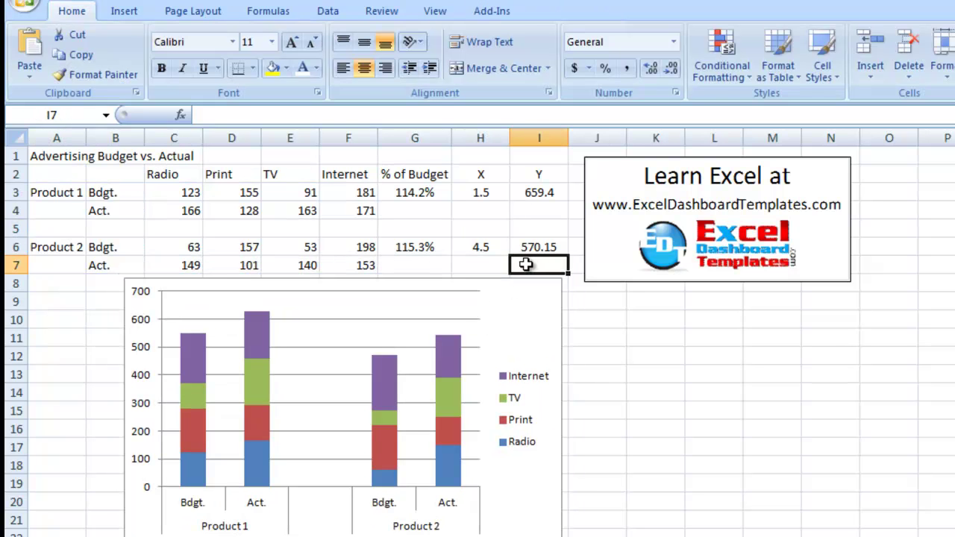
pyautogui.click(540, 192)
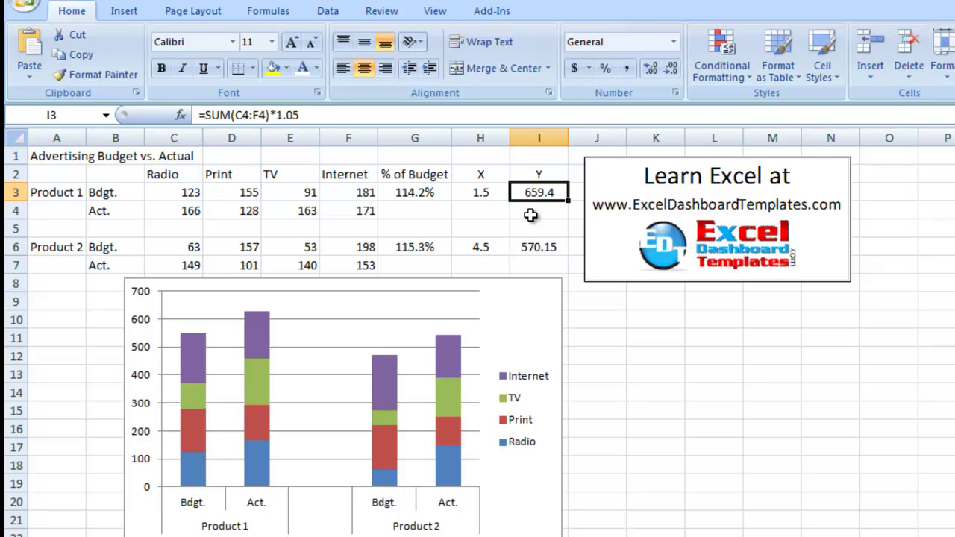
pyautogui.hotkey('ctrl', 'c')
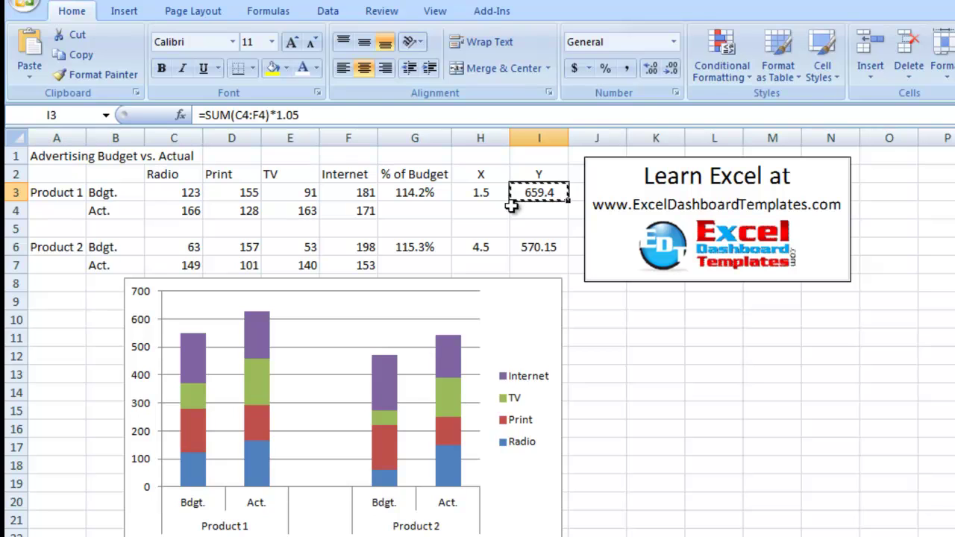
pyautogui.click(330, 306)
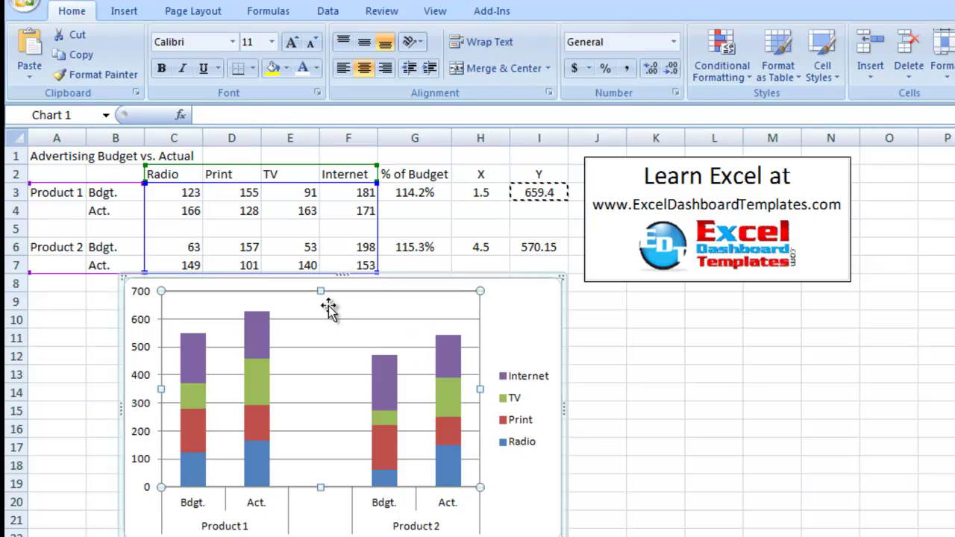
pyautogui.rightClick(495, 308)
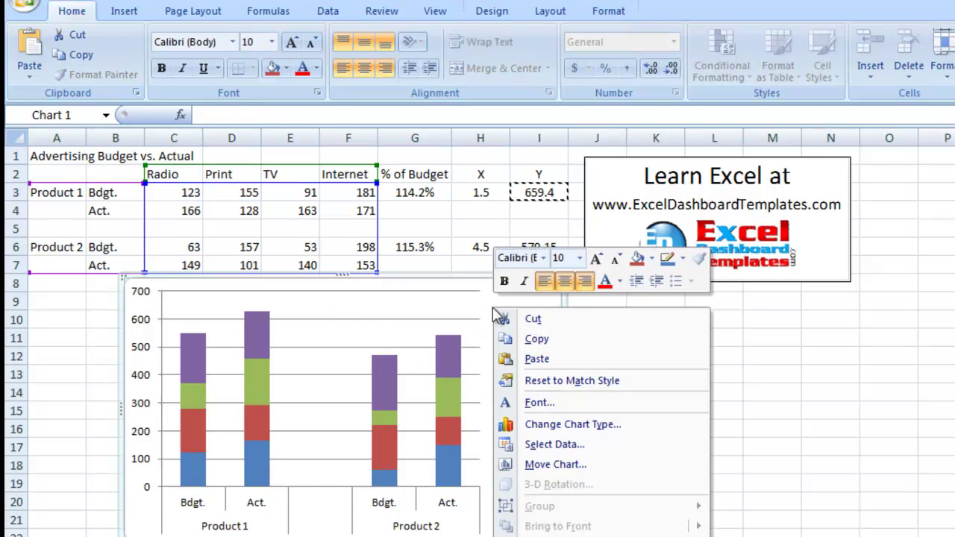
pyautogui.click(512, 359)
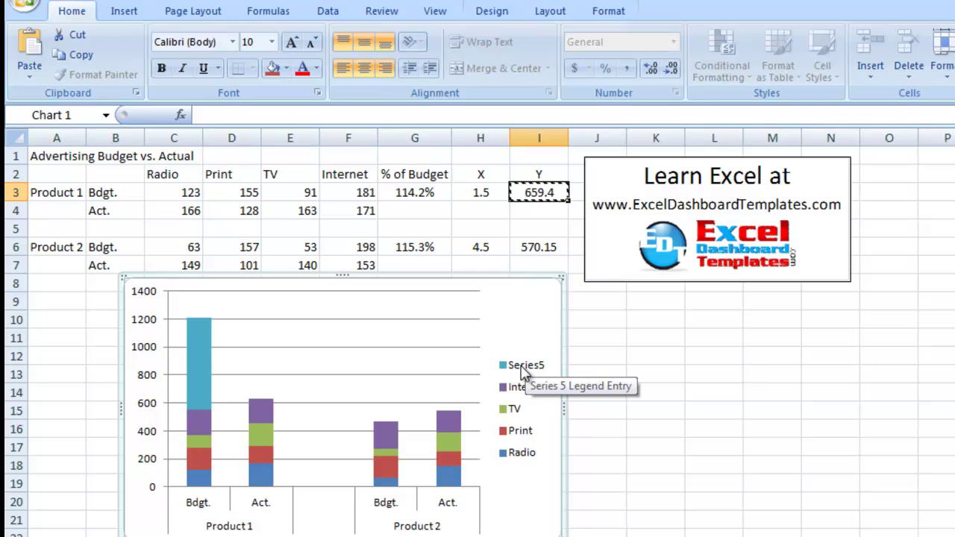
pyautogui.moveTo(198, 403)
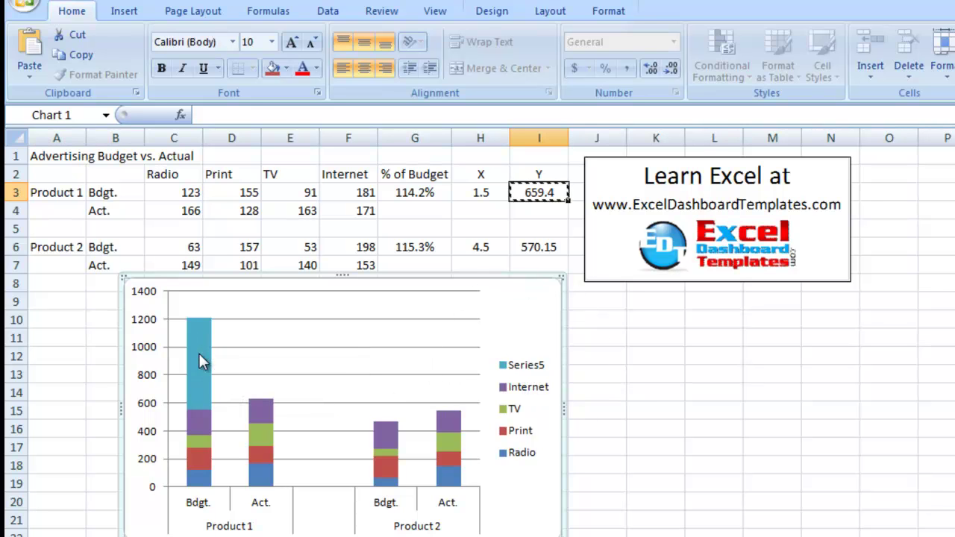
pyautogui.moveTo(199, 355)
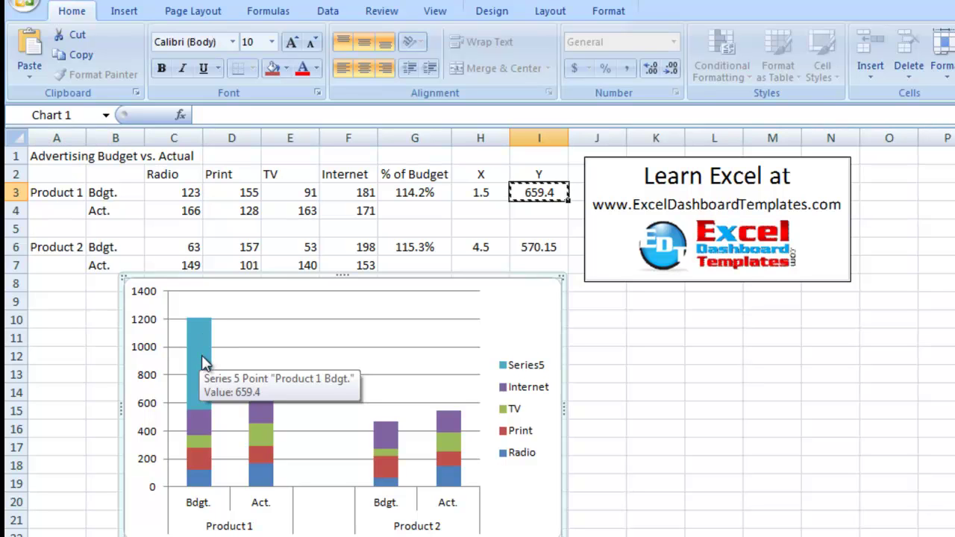
pyautogui.click(206, 363)
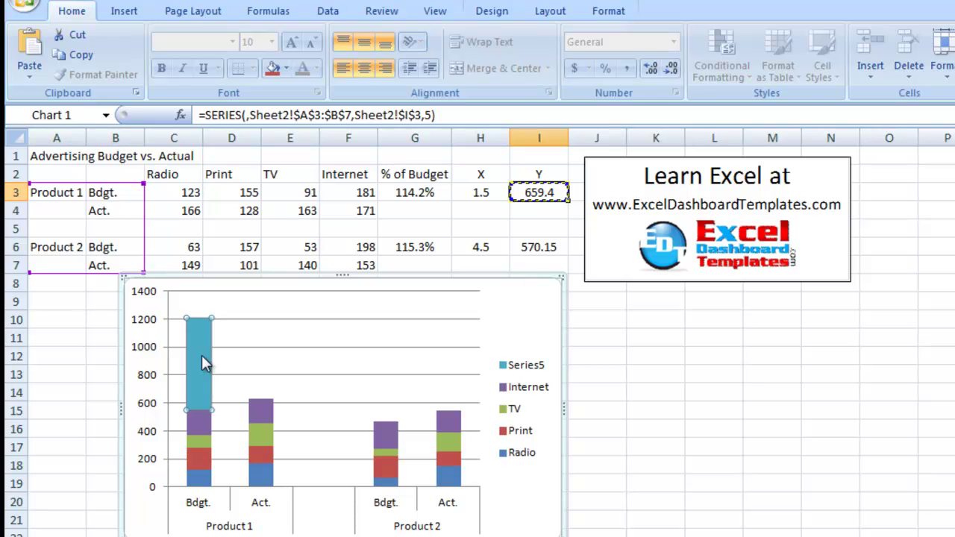
pyautogui.press('Escape')
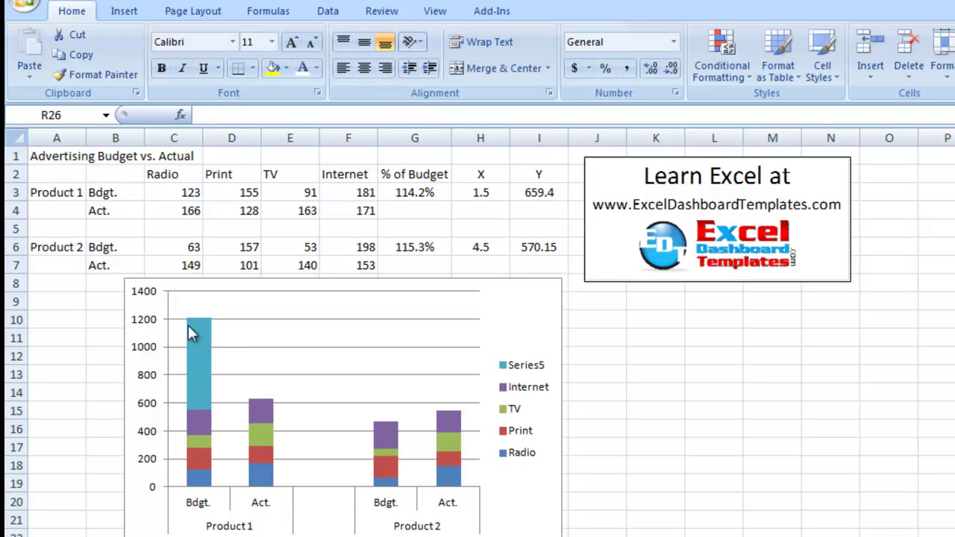
# Change Series5 to XY Scatter with only Markers, placing it on secondary axes
pyautogui.click(189, 338)
pyautogui.moveTo(206, 351)
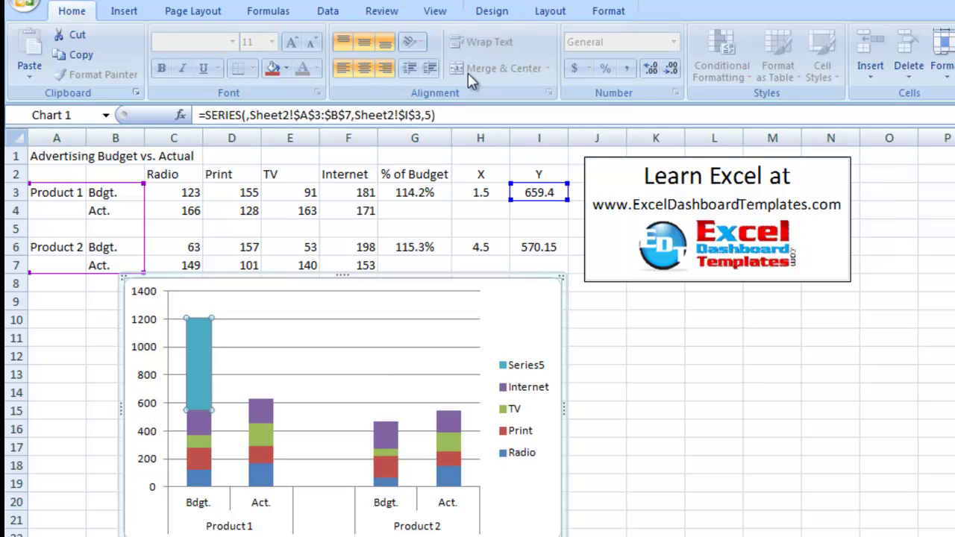
pyautogui.click(500, 16)
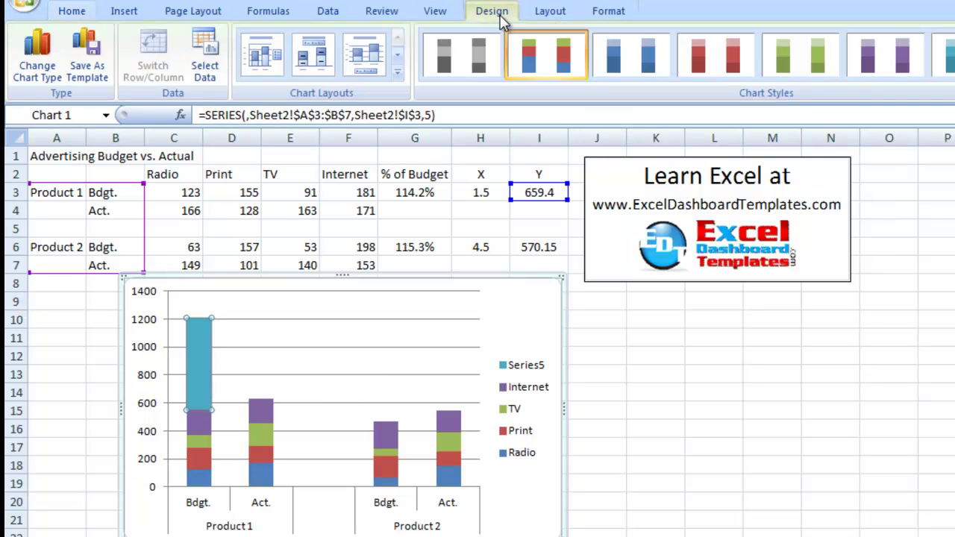
pyautogui.click(41, 78)
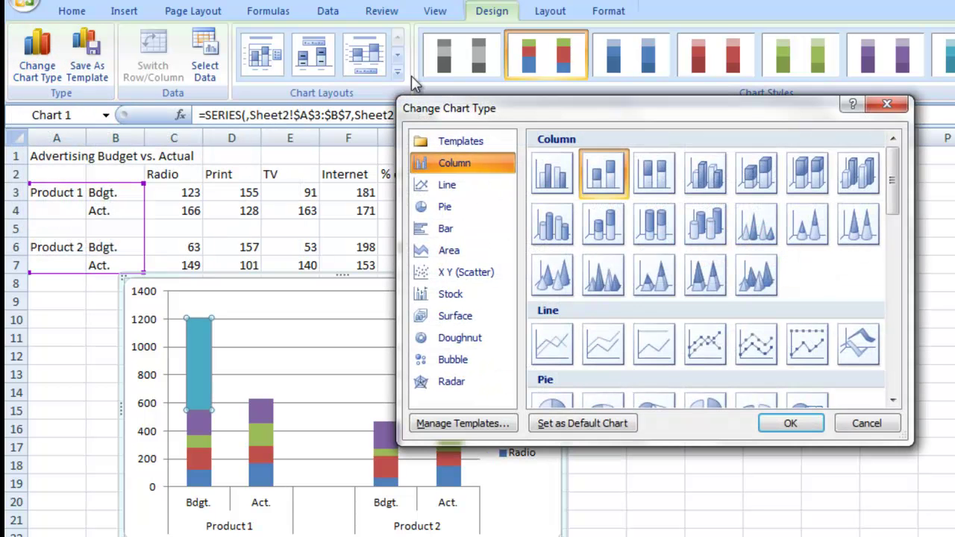
pyautogui.moveTo(489, 112); pyautogui.dragTo(339, 145)
pyautogui.click(292, 310)
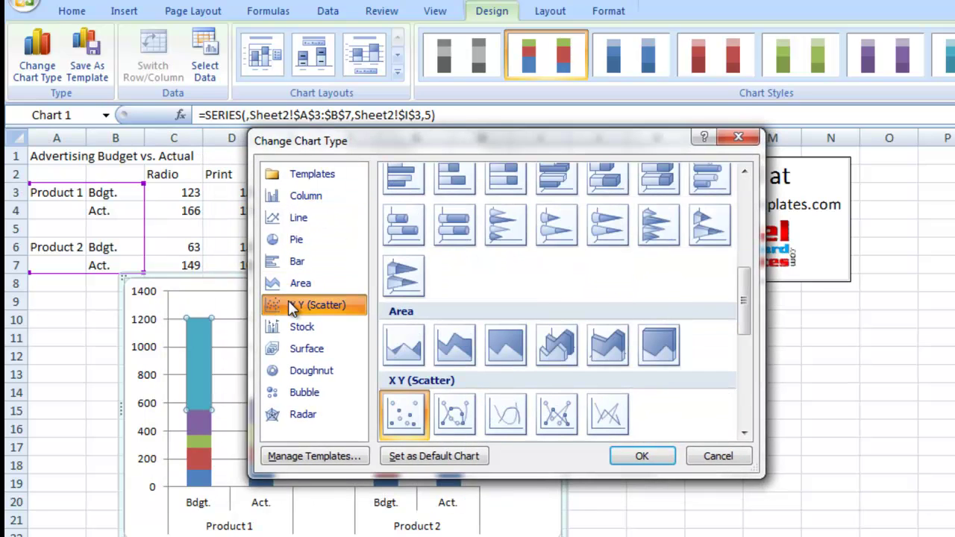
pyautogui.click(406, 417)
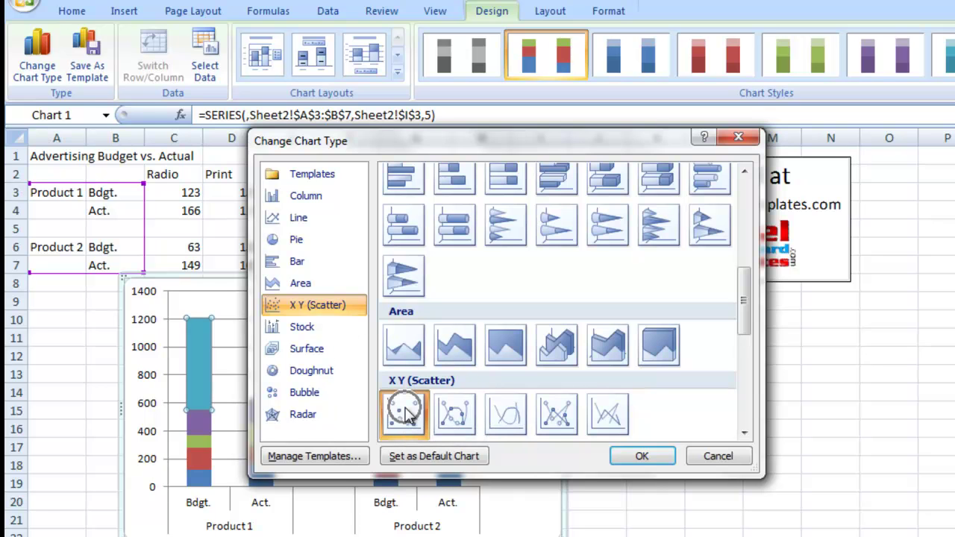
pyautogui.click(634, 456)
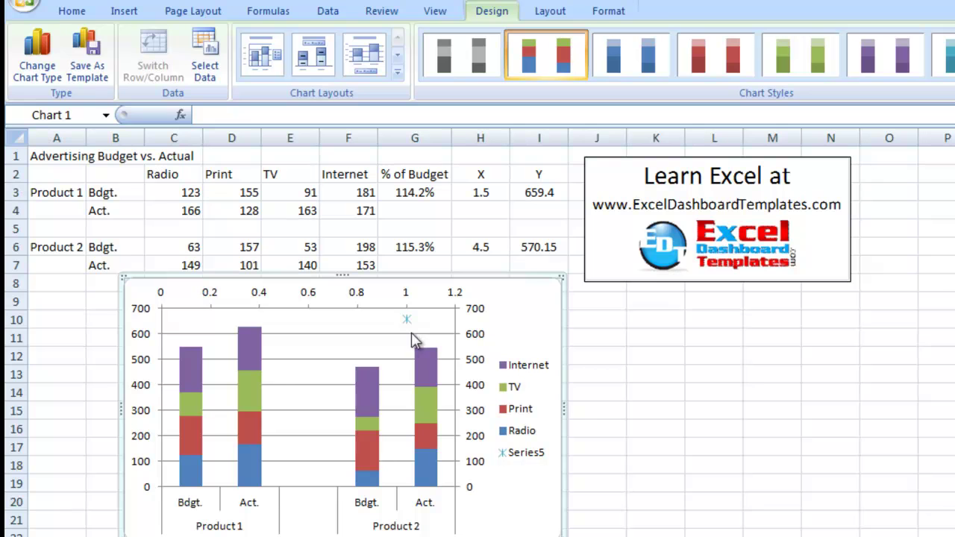
pyautogui.click(425, 293)
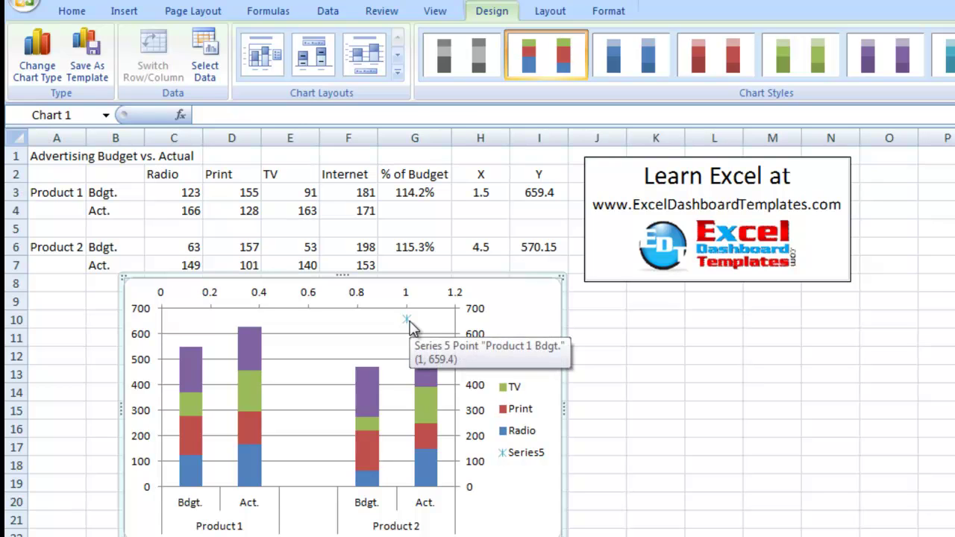
pyautogui.click(407, 321)
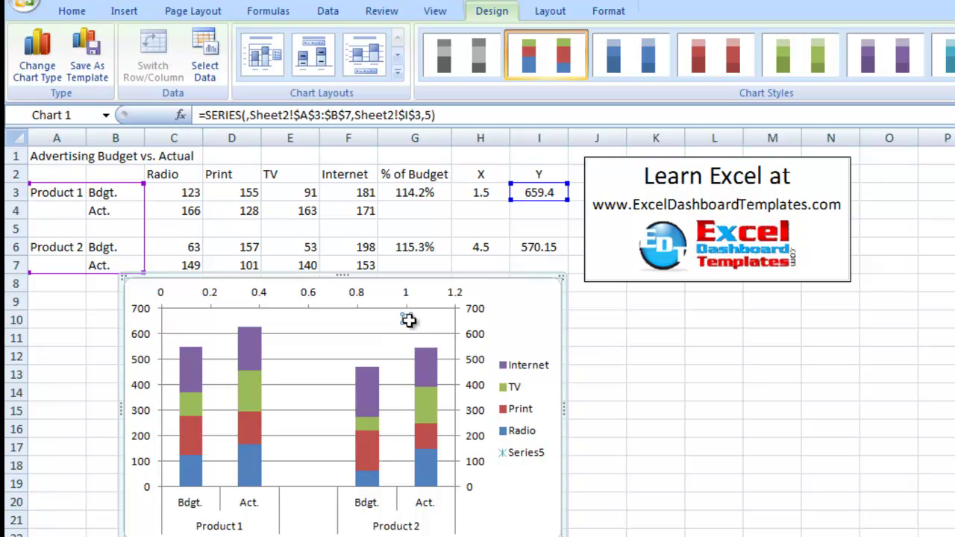
pyautogui.click(410, 321)
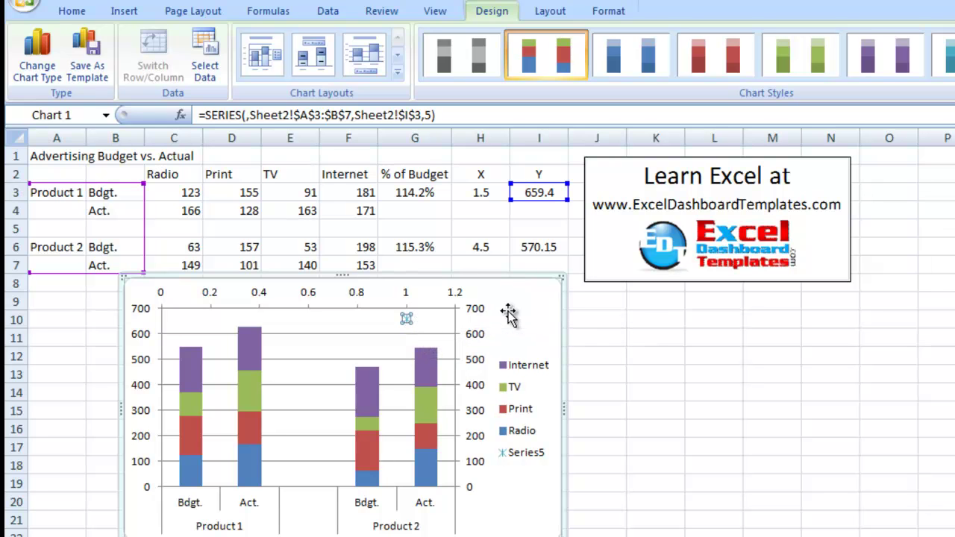
pyautogui.click(489, 12)
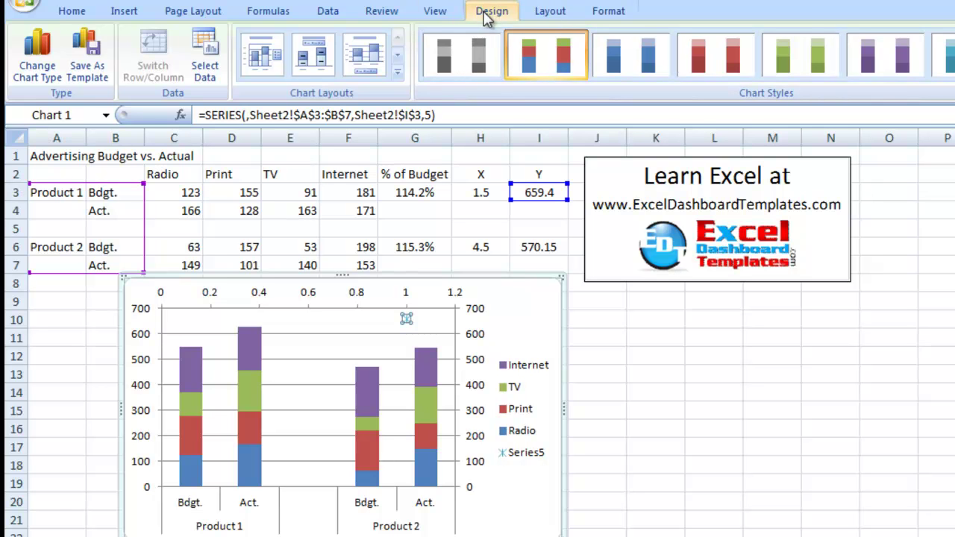
# In Select Data, edit Series5 so its name comes from cell G2 (% of Budget)
pyautogui.click(207, 56)
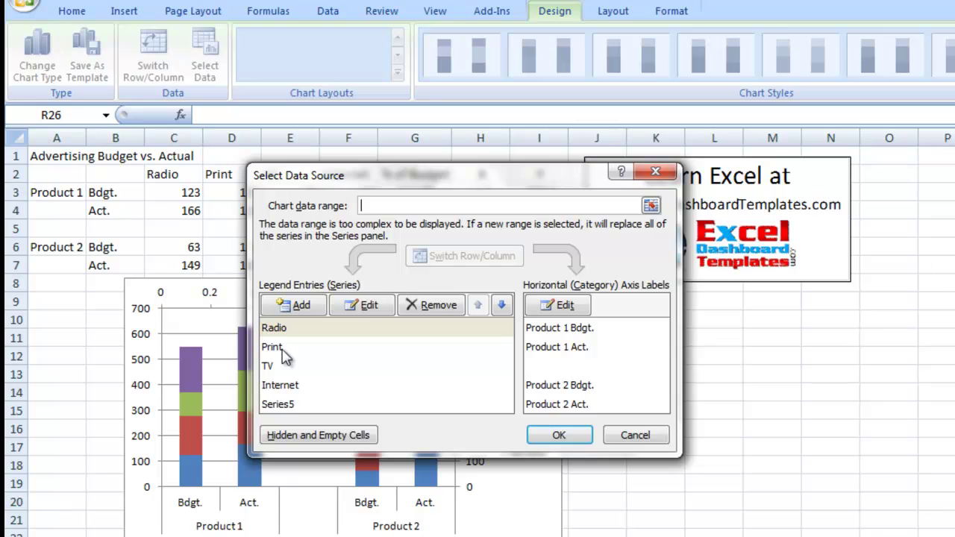
pyautogui.click(293, 408)
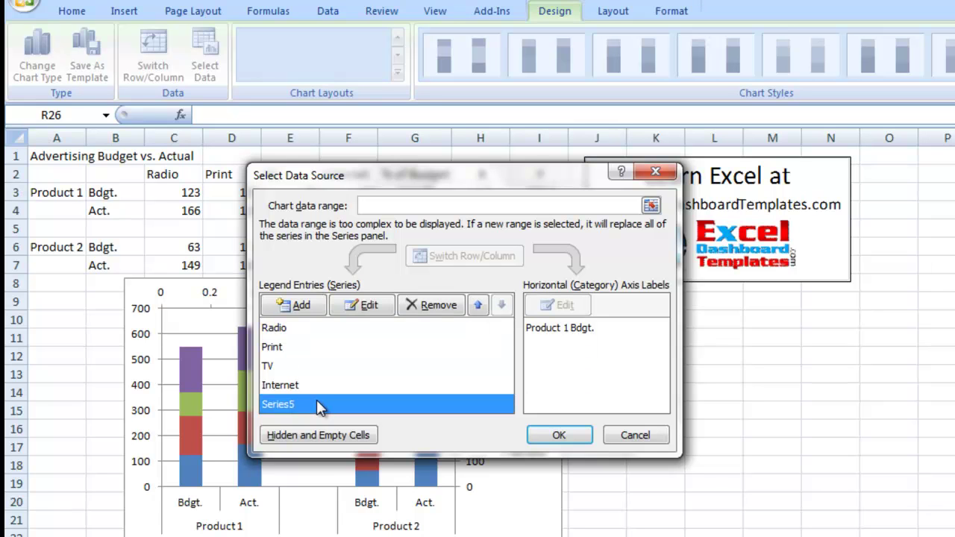
pyautogui.click(368, 308)
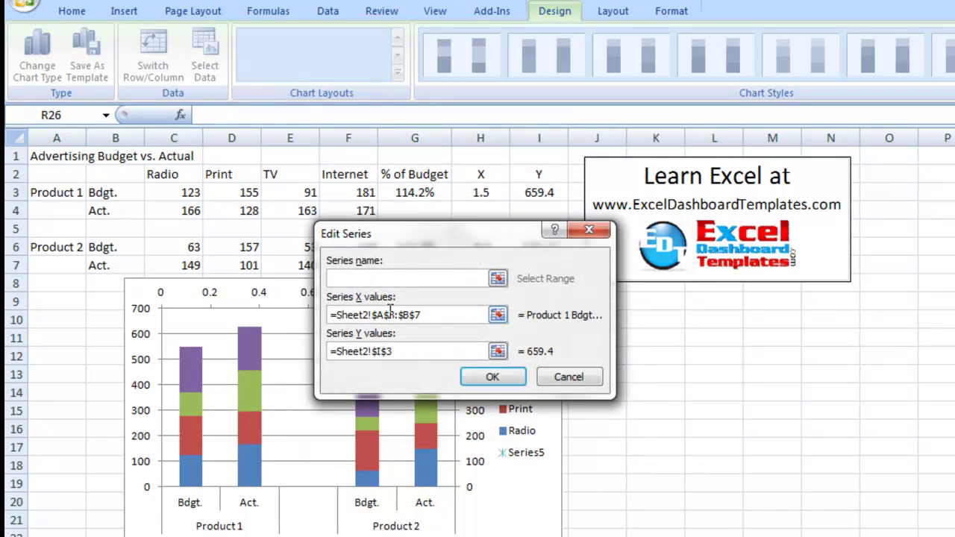
pyautogui.moveTo(440, 242); pyautogui.dragTo(336, 316)
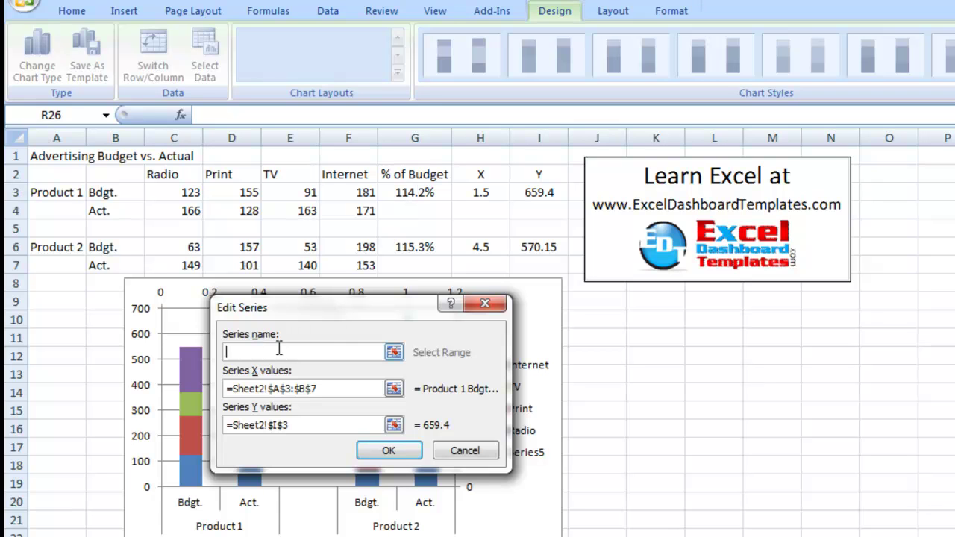
pyautogui.click(415, 174)
pyautogui.click(415, 174)
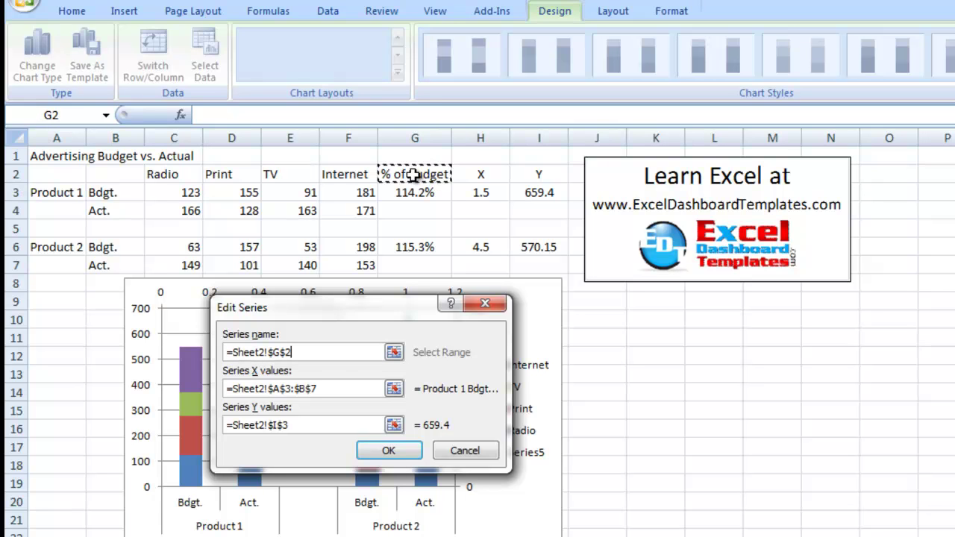
# Set the series X values to H3:H7 and Y values to I3:I7, and confirm
pyautogui.click(326, 389)
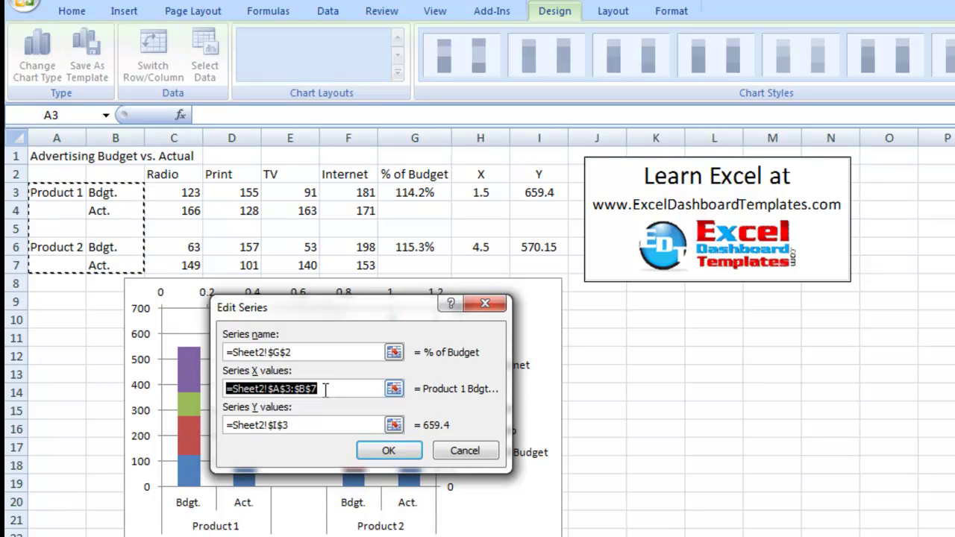
pyautogui.press('Delete')
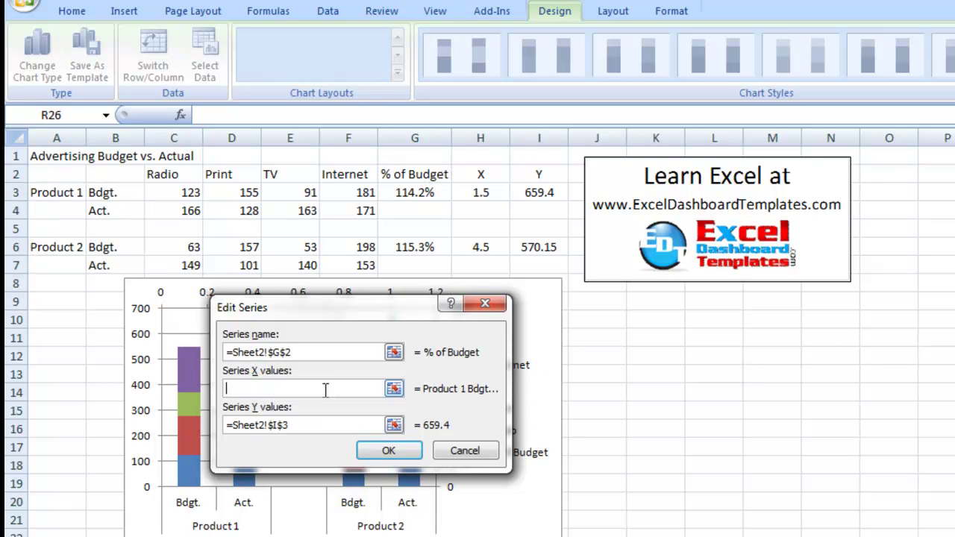
pyautogui.click(485, 193)
pyautogui.moveTo(486, 192); pyautogui.dragTo(479, 262)
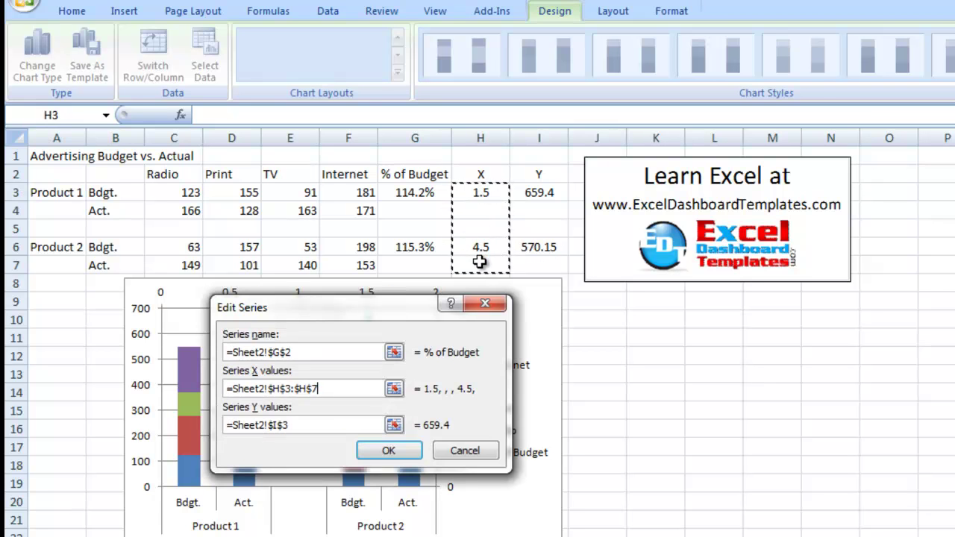
pyautogui.click(304, 423)
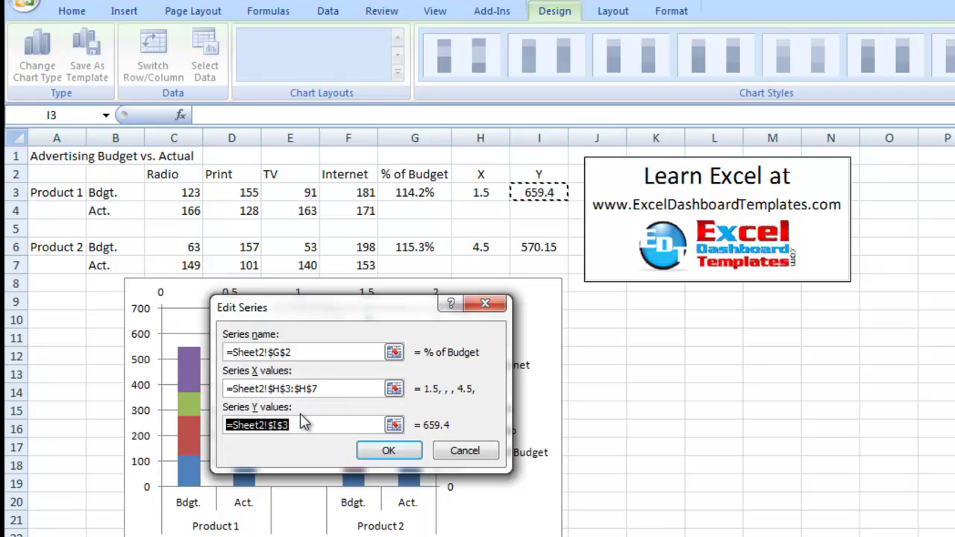
pyautogui.press('BackSpace')
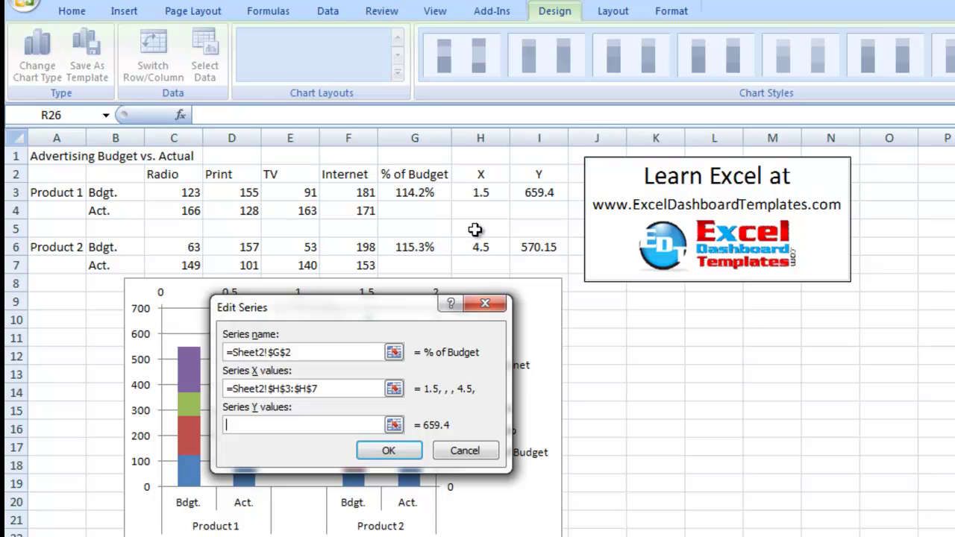
pyautogui.moveTo(541, 193); pyautogui.dragTo(541, 267)
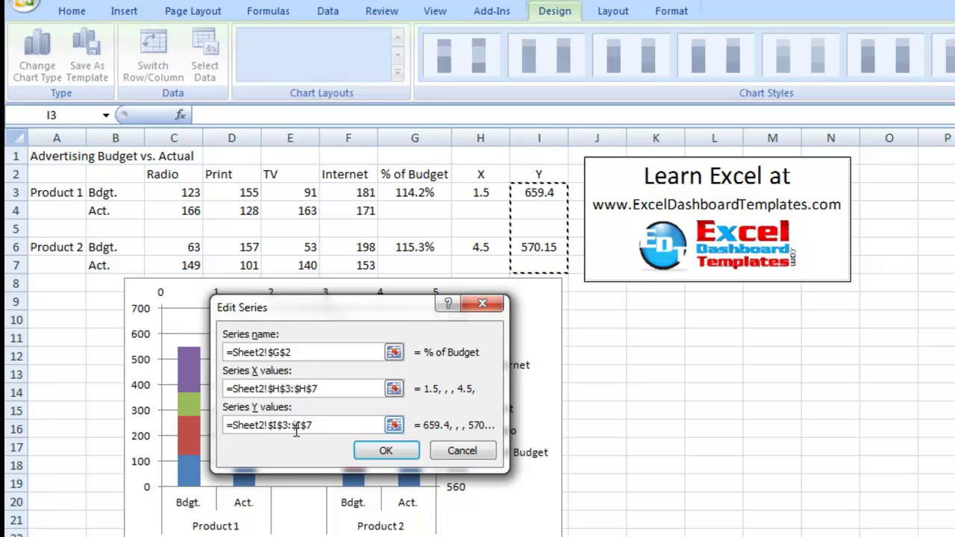
pyautogui.click(382, 452)
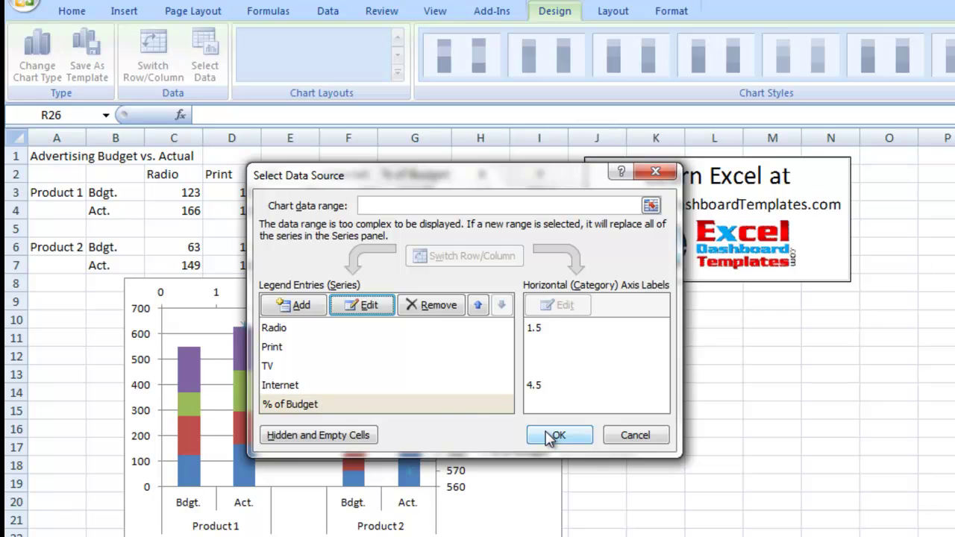
pyautogui.click(557, 435)
# Set the % of Budget series marker type to None in Format Data Series
pyautogui.click(563, 439)
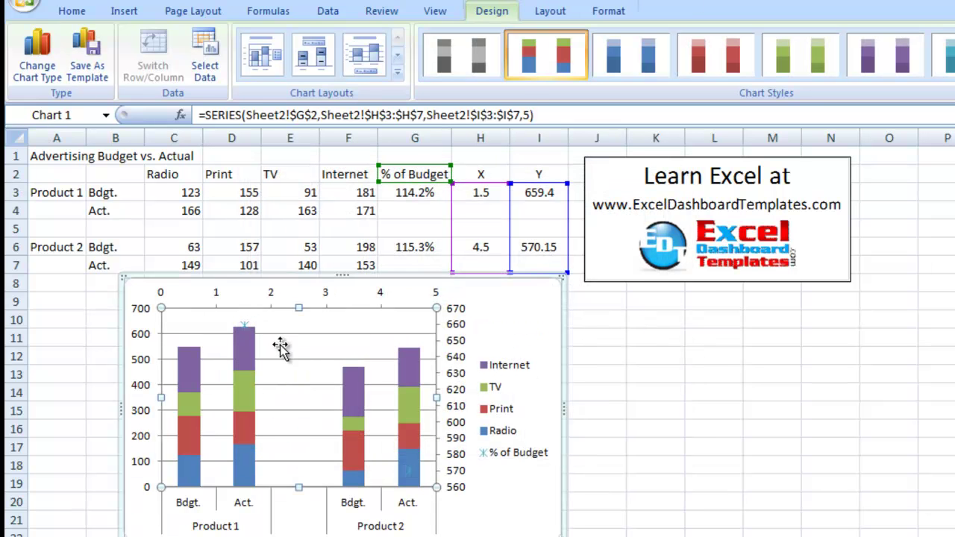
pyautogui.click(278, 347)
pyautogui.click(247, 332)
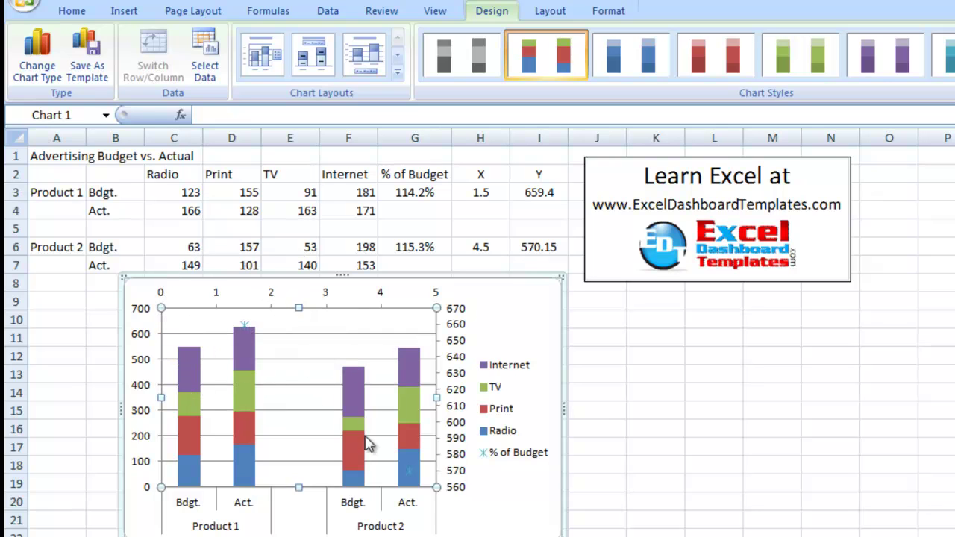
pyautogui.click(407, 473)
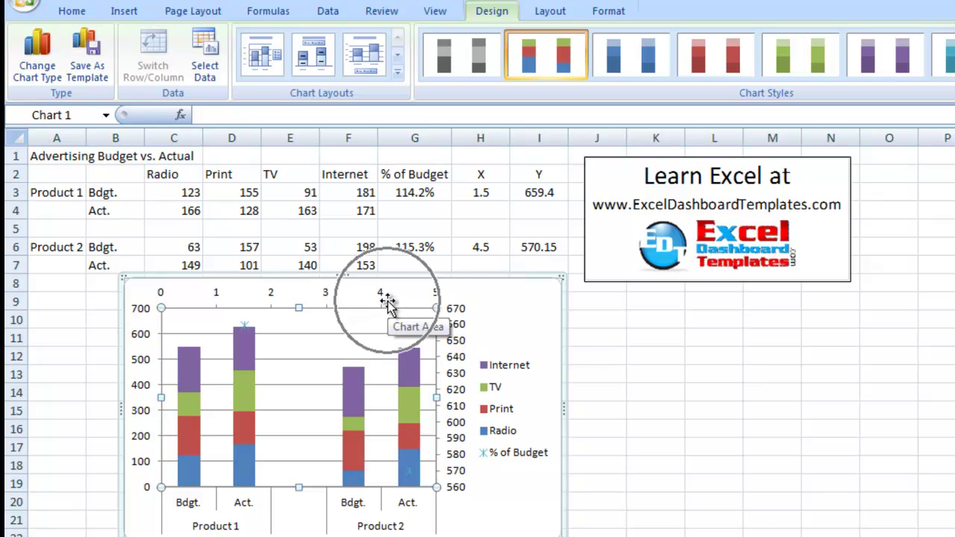
pyautogui.click(245, 328)
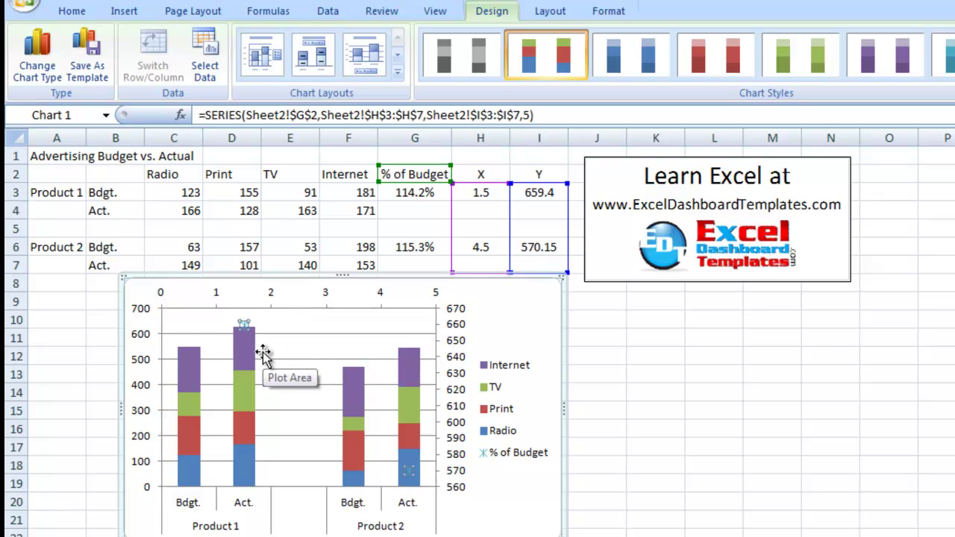
pyautogui.hotkey('ctrl', '1')
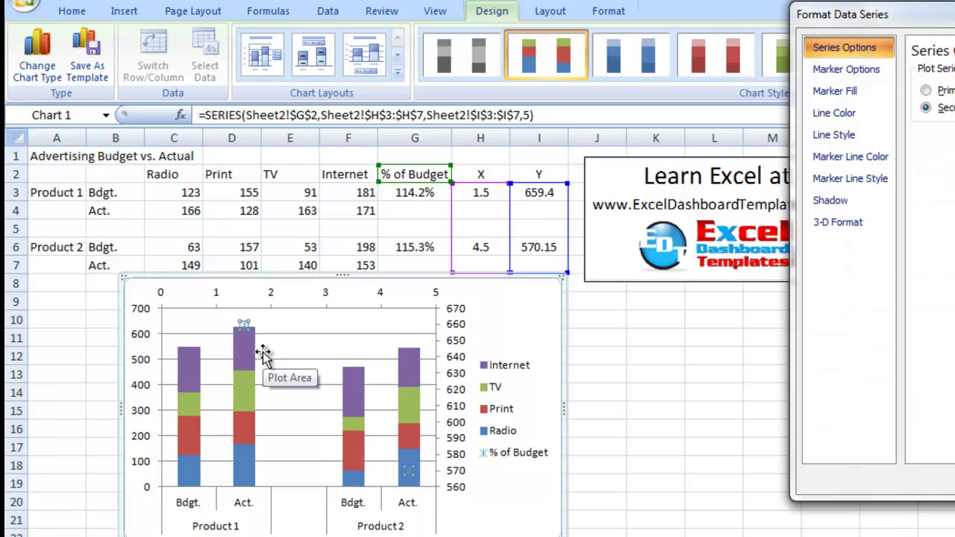
pyautogui.moveTo(871, 29); pyautogui.dragTo(396, 195)
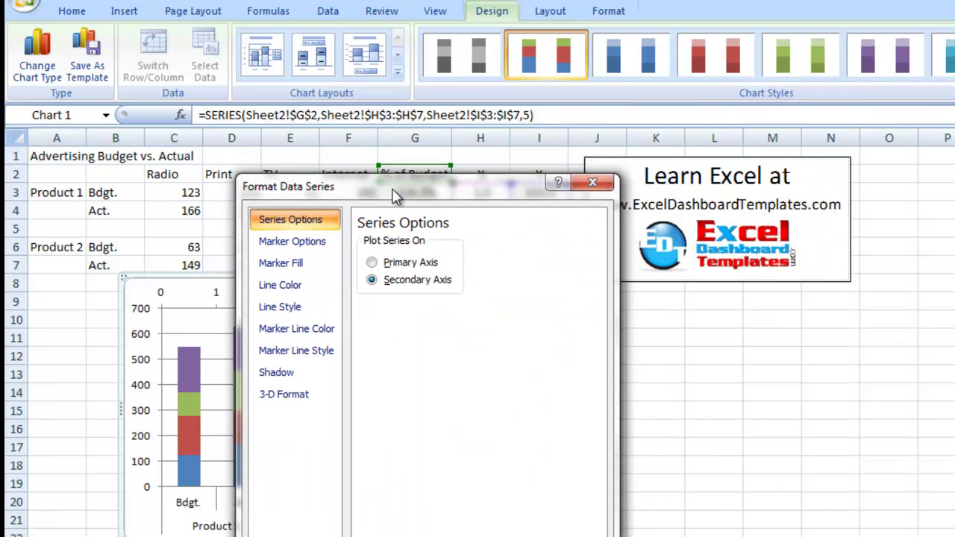
pyautogui.click(306, 246)
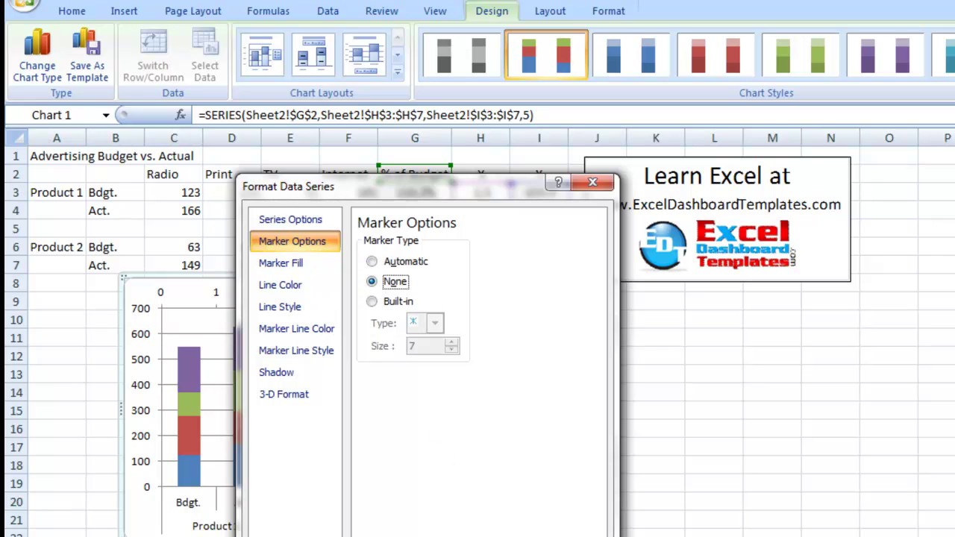
pyautogui.press('Escape')
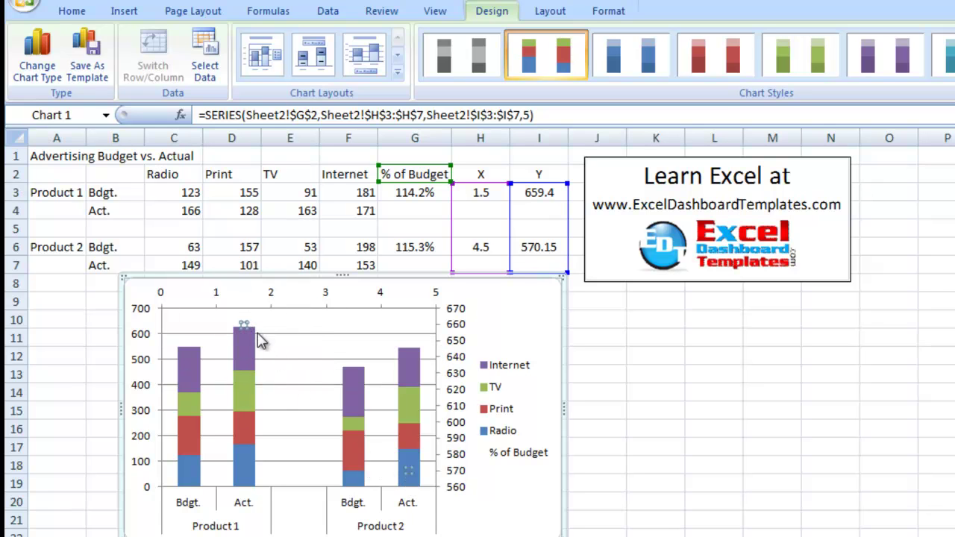
pyautogui.moveTo(258, 344)
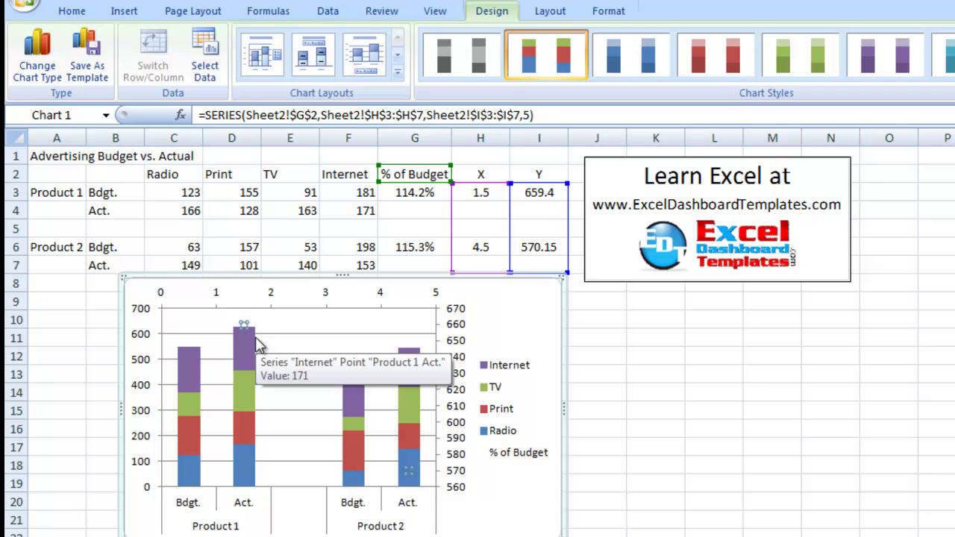
# Add Center-positioned data labels (659.4 and 570.15) to the % of Budget series
pyautogui.click(556, 18)
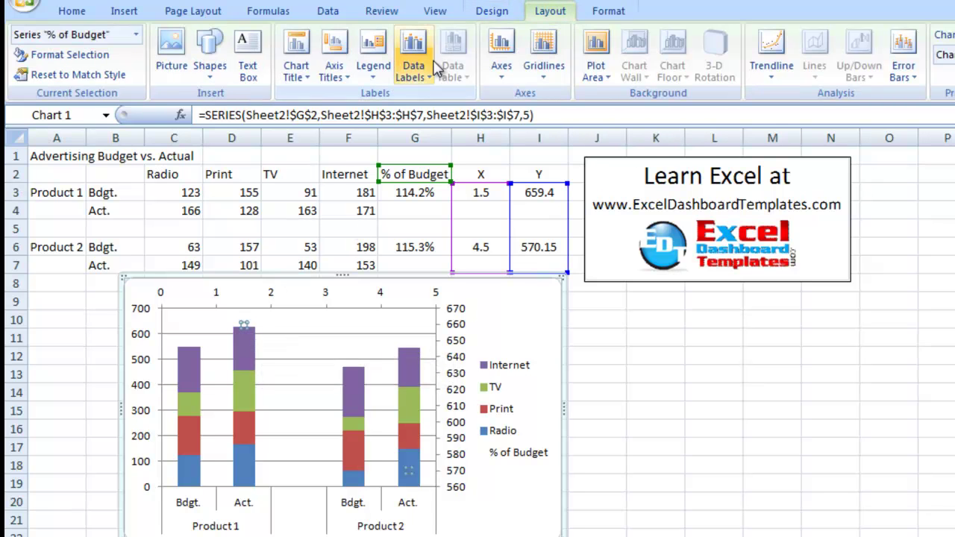
pyautogui.click(408, 72)
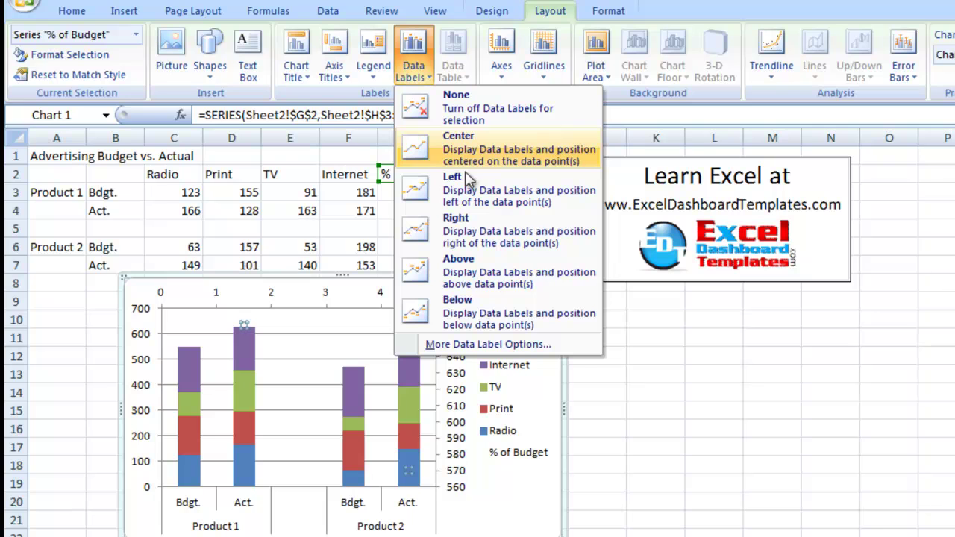
pyautogui.click(466, 269)
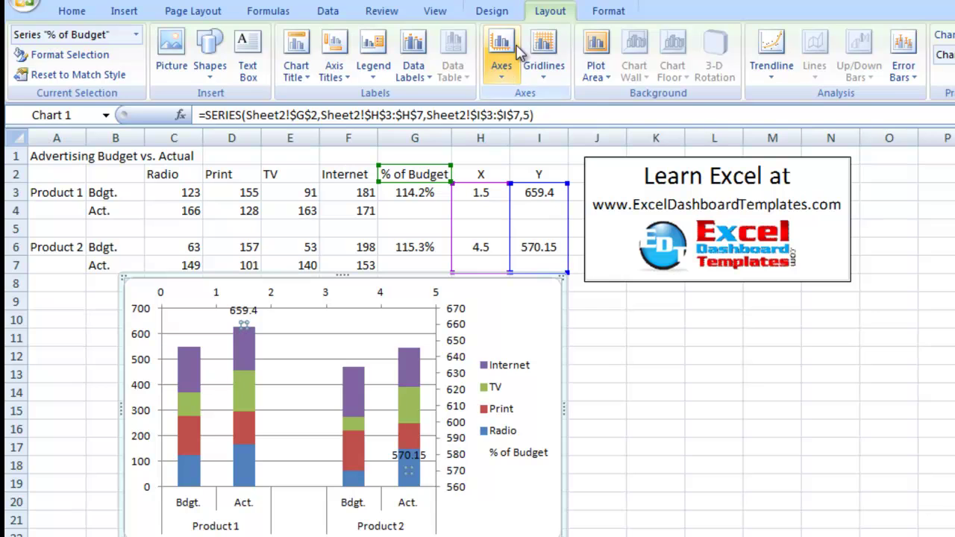
pyautogui.click(414, 67)
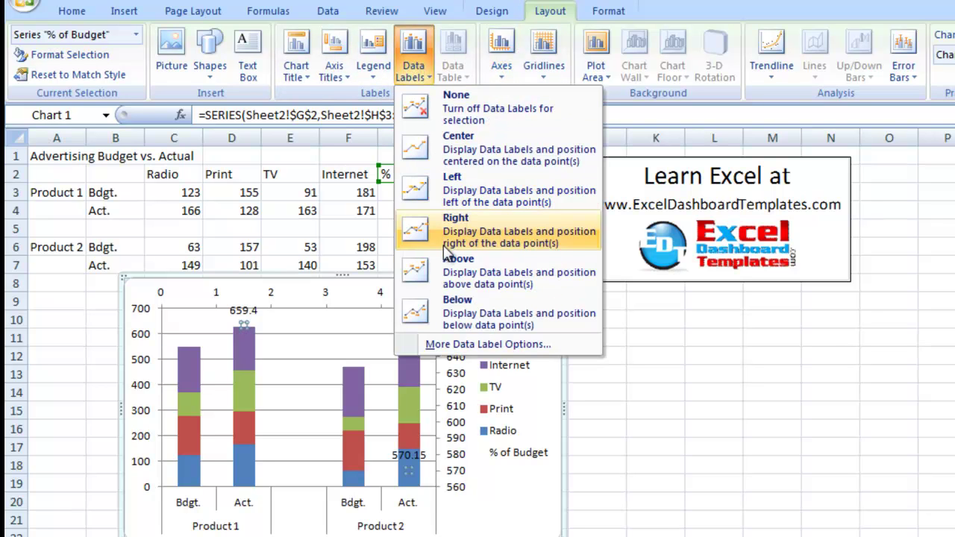
pyautogui.click(481, 163)
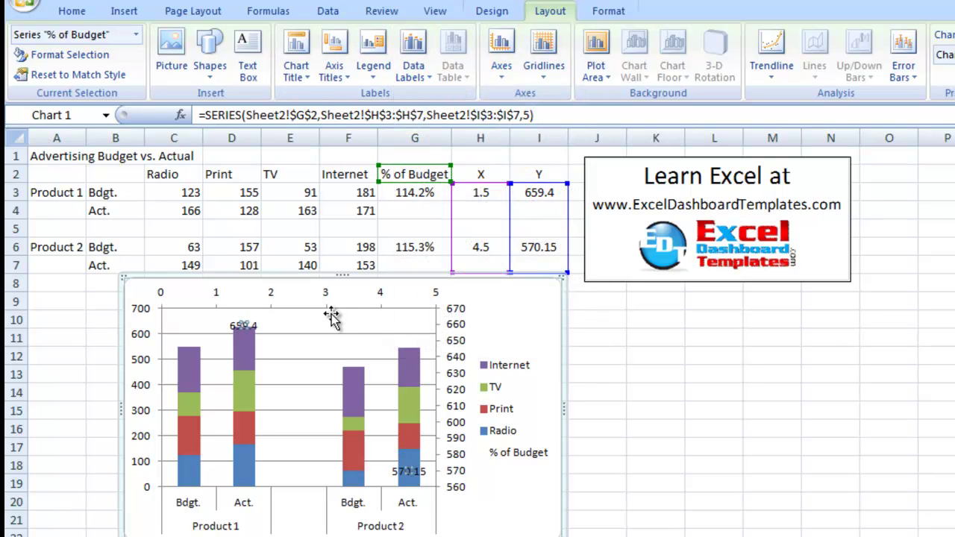
pyautogui.click(507, 312)
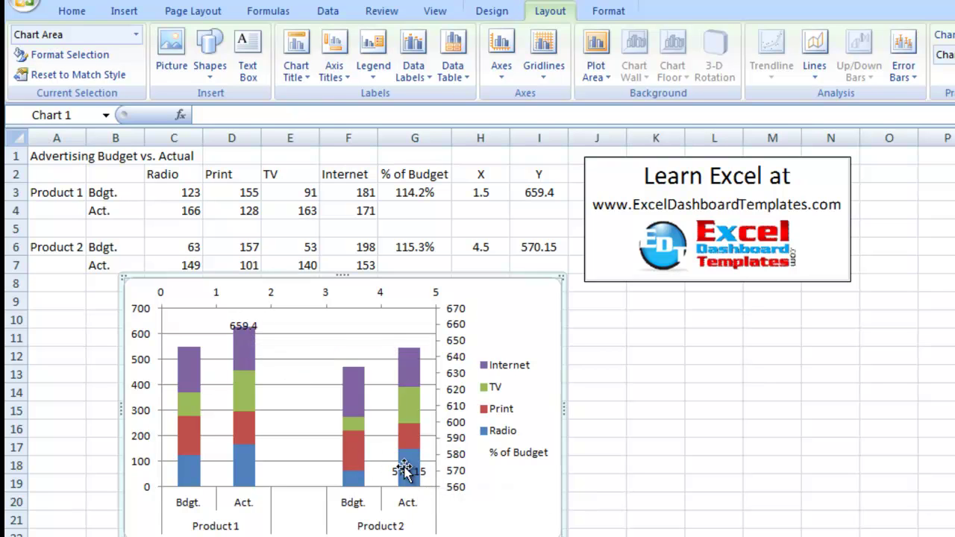
# Link the two % of Budget labels to G3 and G6 so they read 114.2% and 115.3%
pyautogui.click(245, 329)
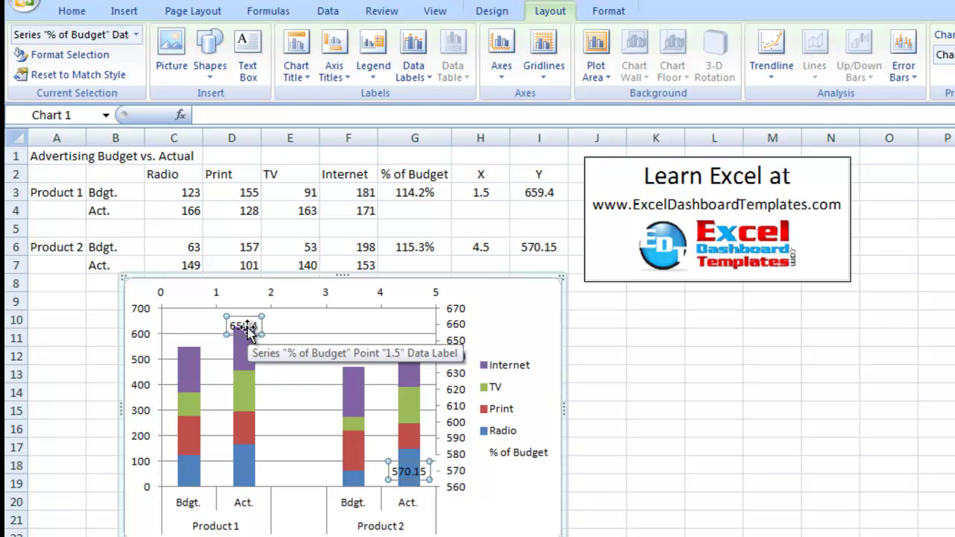
pyautogui.click(245, 327)
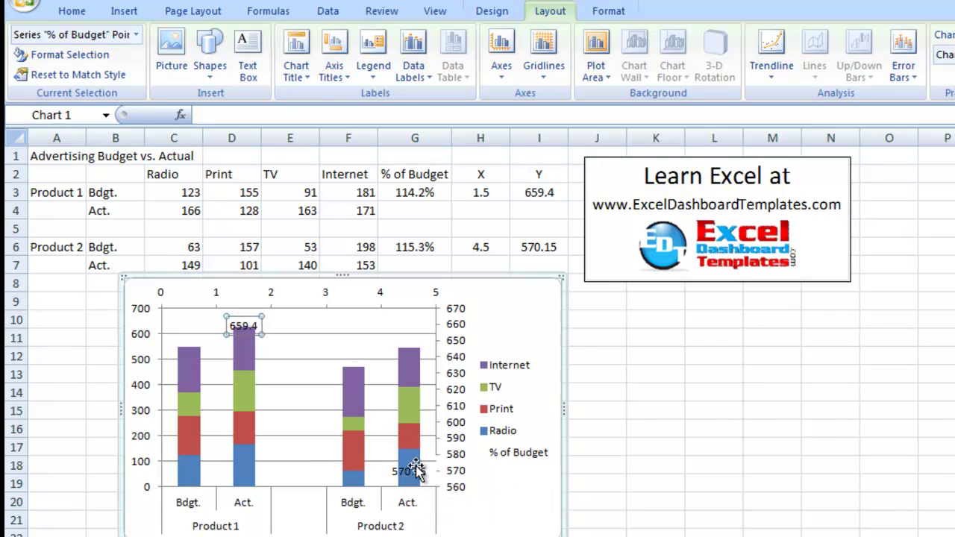
pyautogui.write('=')
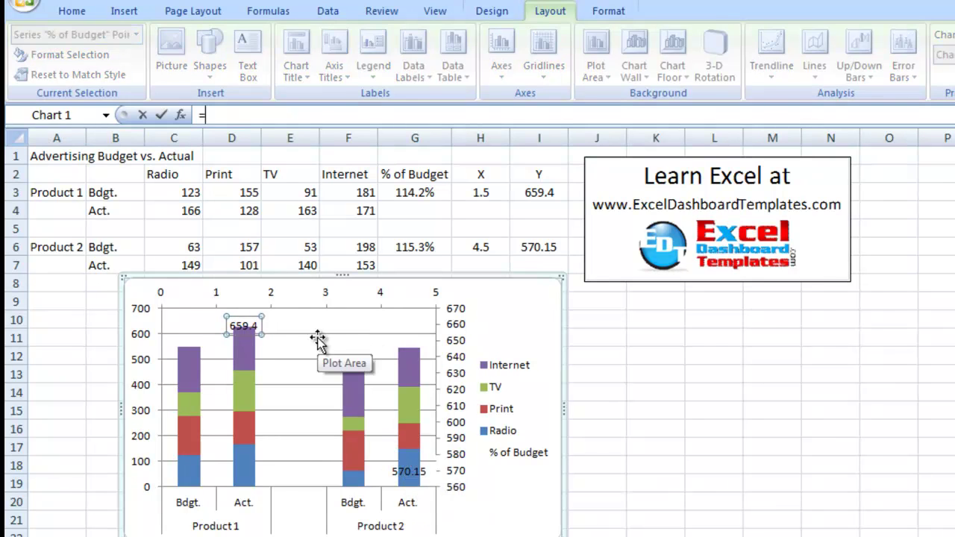
pyautogui.click(420, 192)
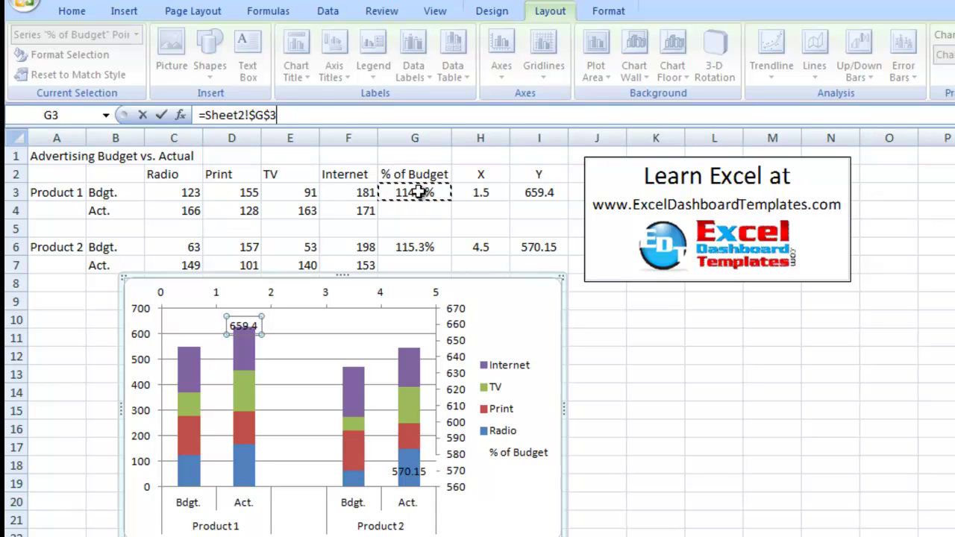
pyautogui.press('Return')
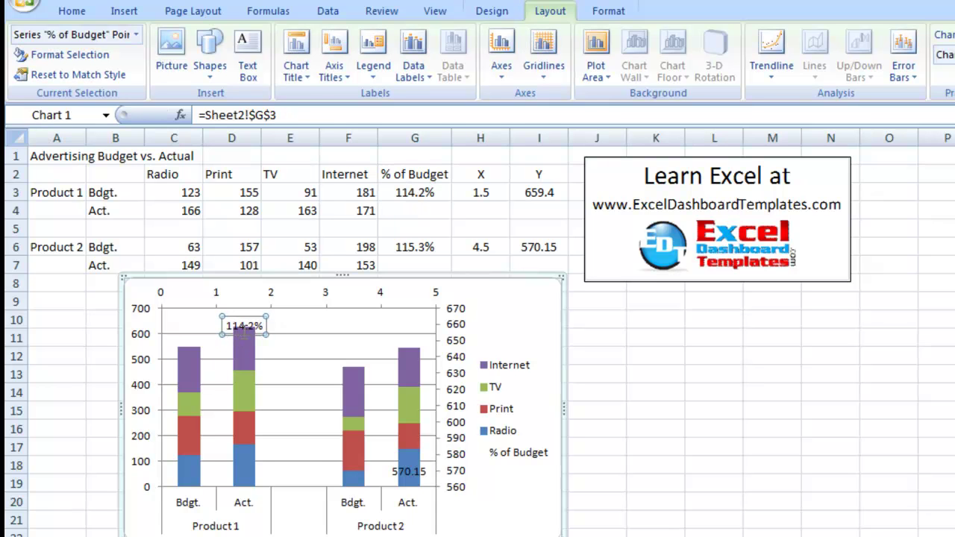
pyautogui.click(402, 471)
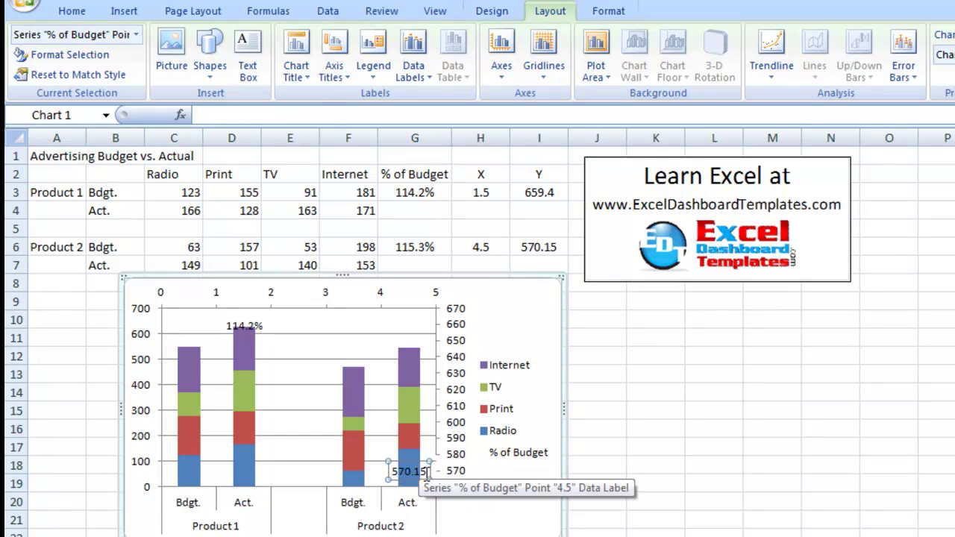
pyautogui.write('=')
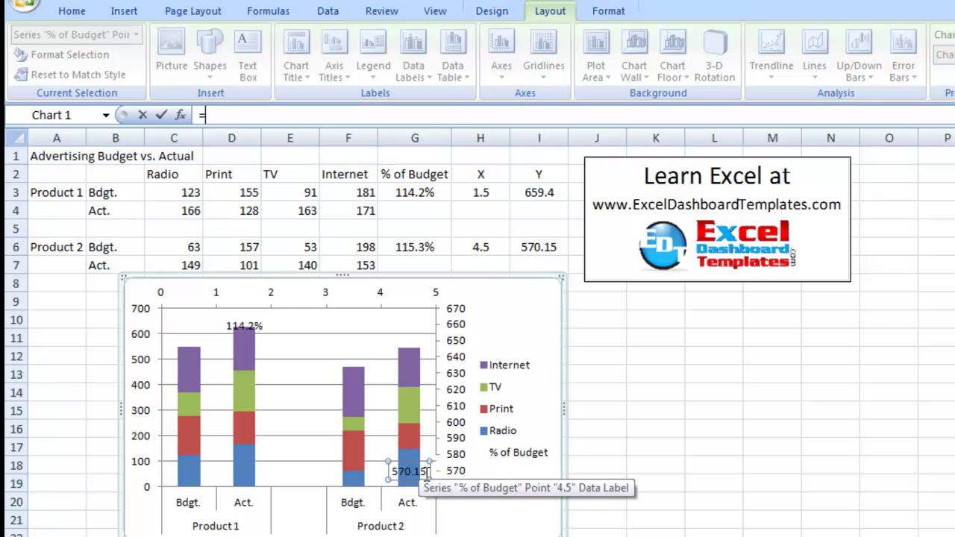
pyautogui.click(426, 246)
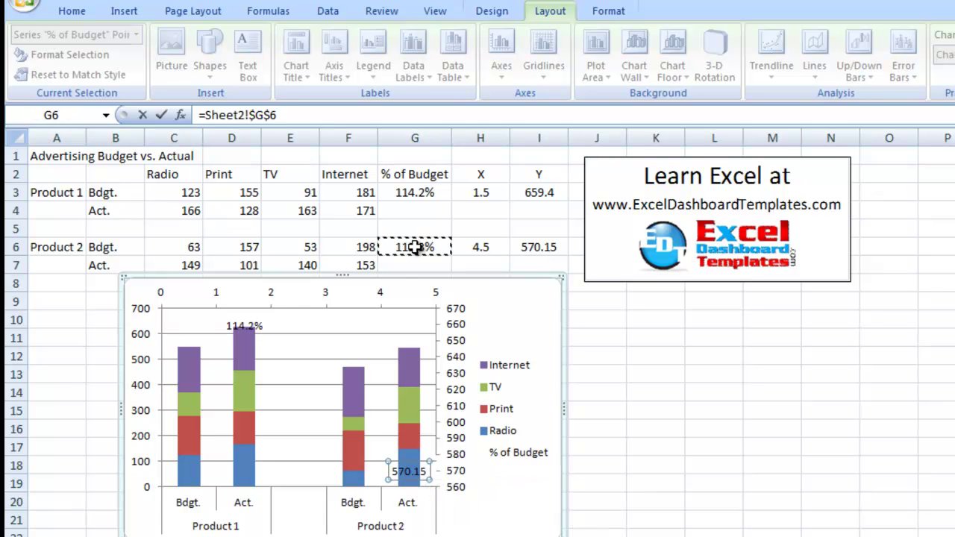
pyautogui.press('Return')
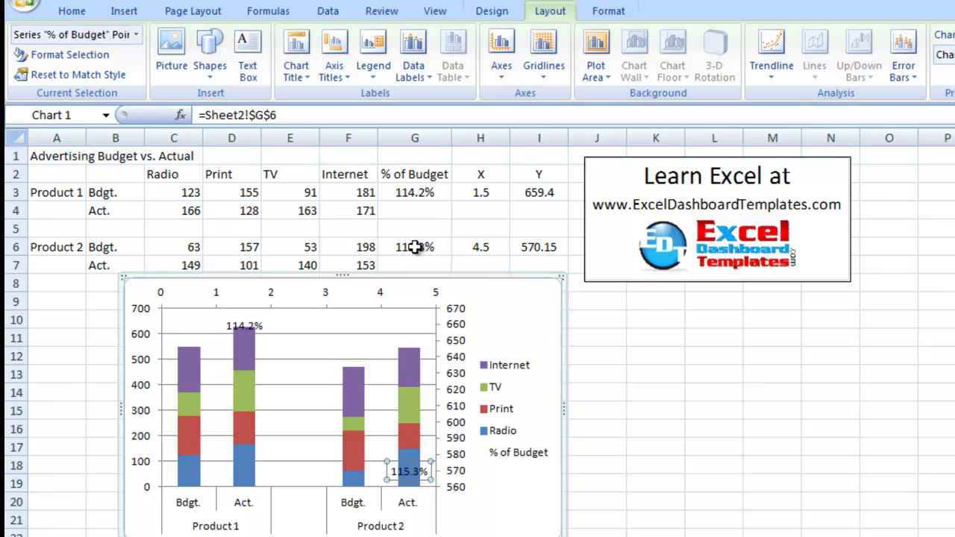
pyautogui.click(485, 505)
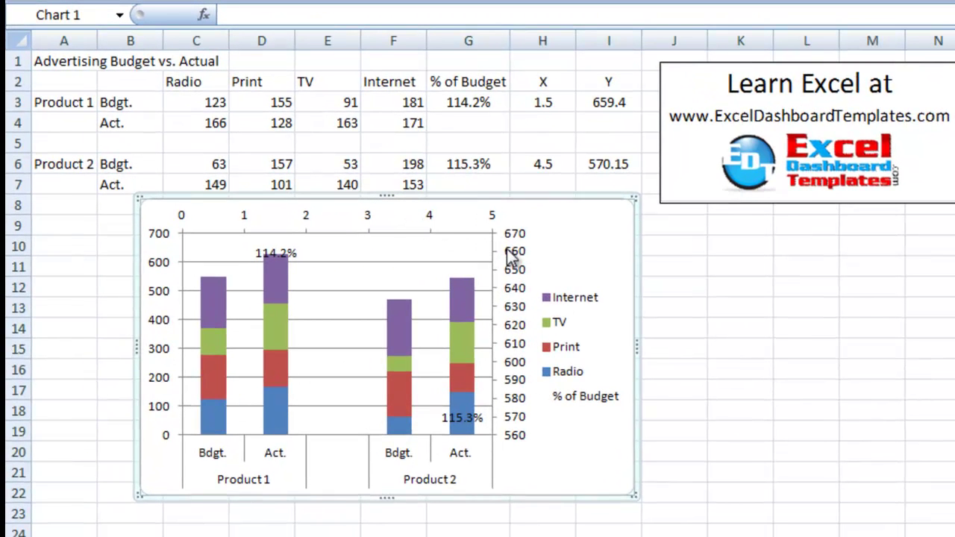
# Delete the secondary horizontal and vertical axes and the % of Budget legend entry
pyautogui.click(371, 226)
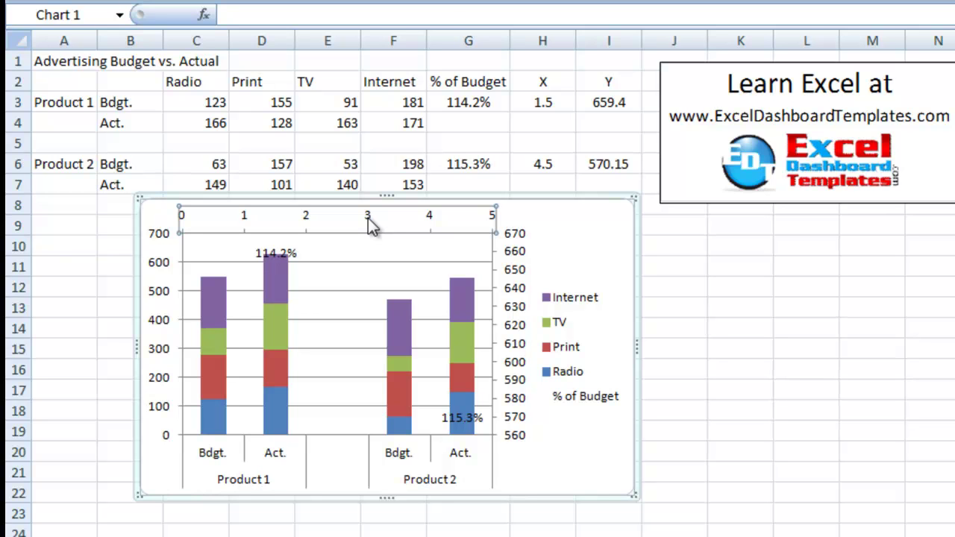
pyautogui.press('Delete')
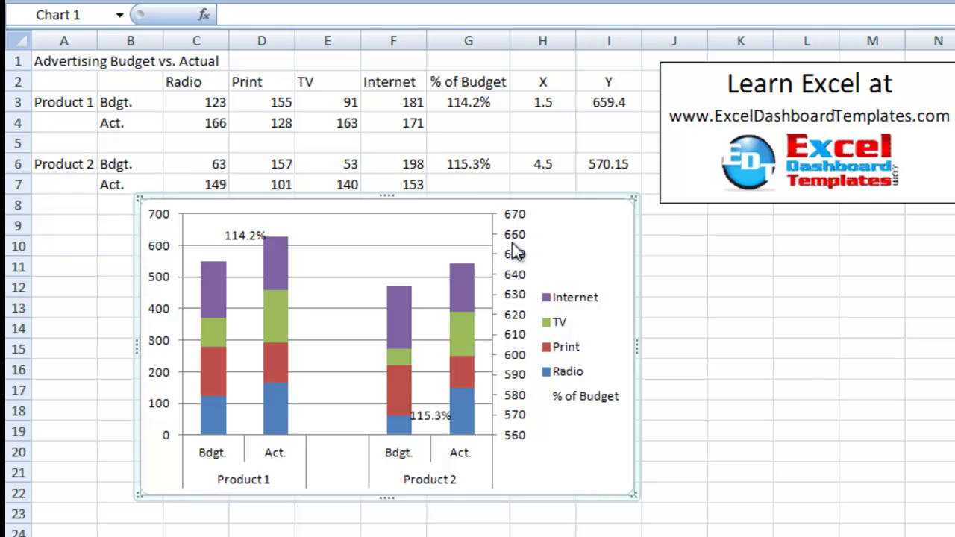
pyautogui.click(515, 252)
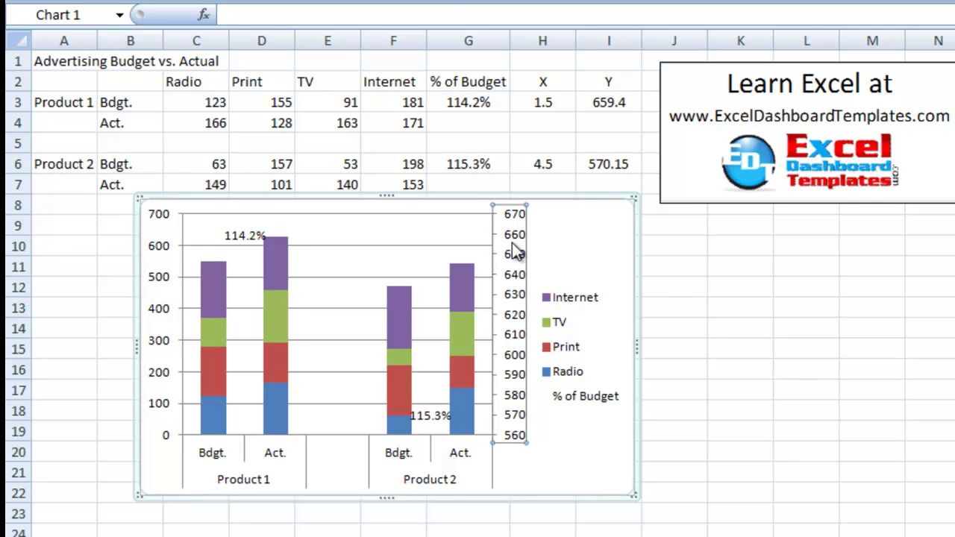
pyautogui.press('Delete')
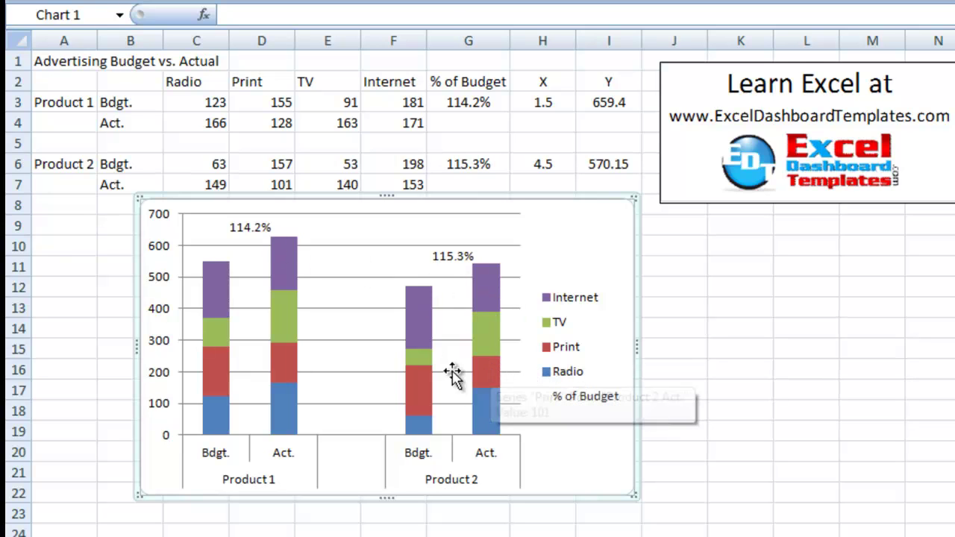
pyautogui.click(581, 404)
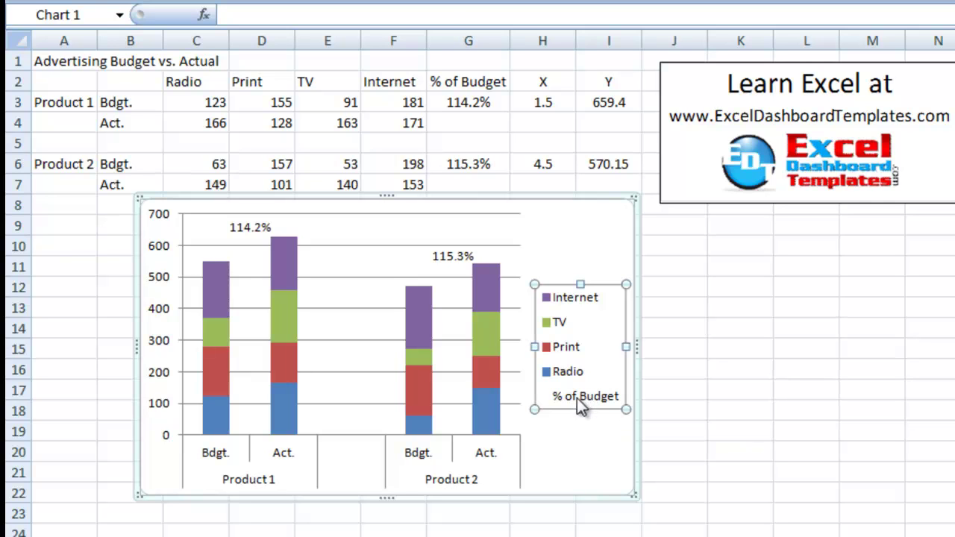
pyautogui.click(588, 404)
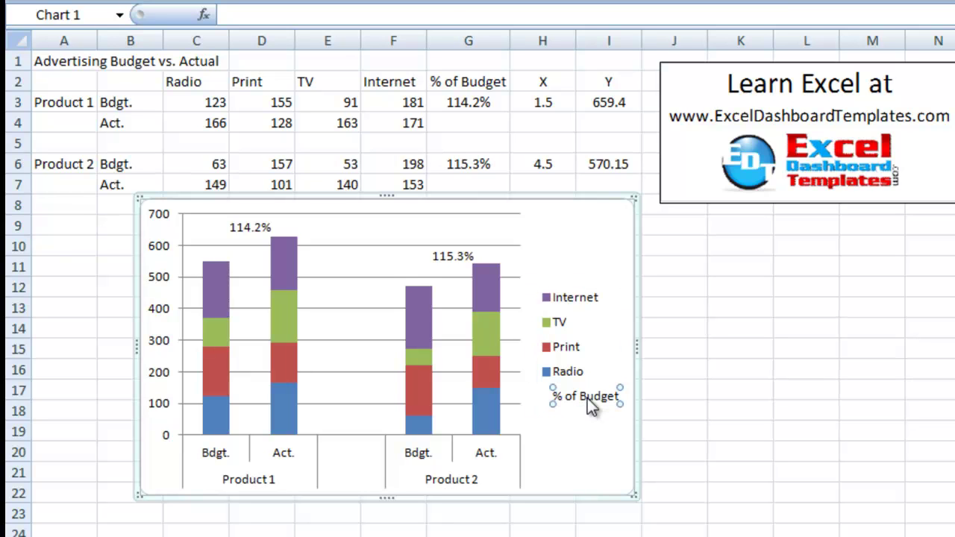
pyautogui.press('Delete')
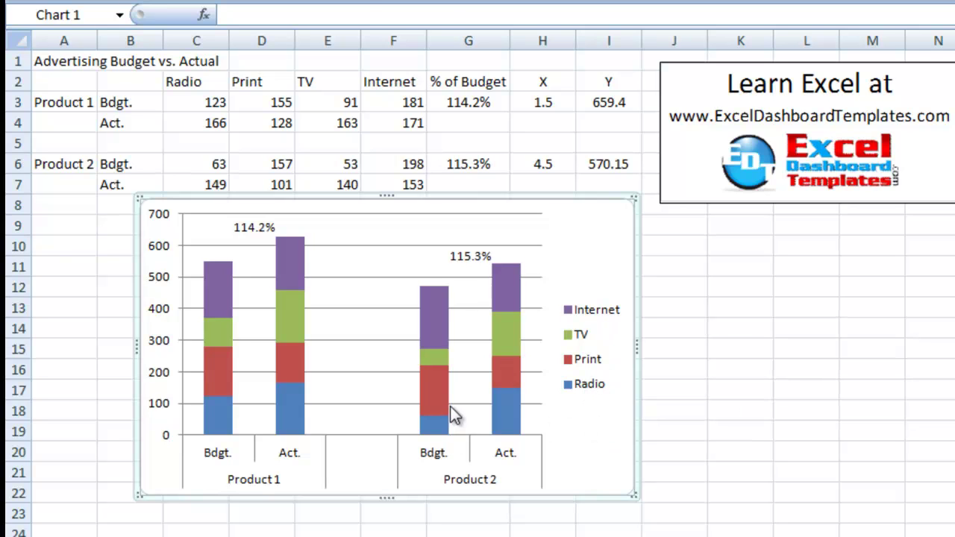
# Set the Internet series gap width to 0% so Bdgt. and Act. columns touch
pyautogui.click(437, 312)
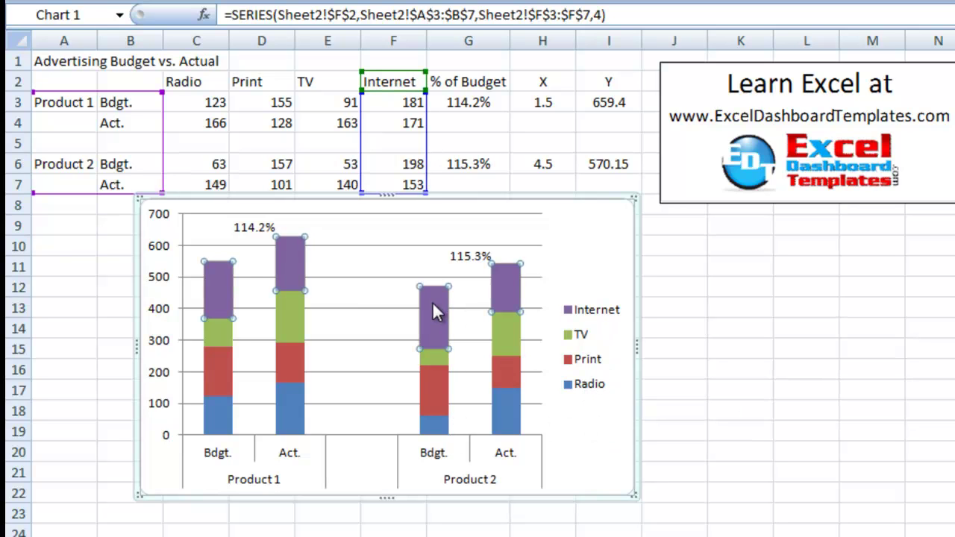
pyautogui.rightClick(436, 312)
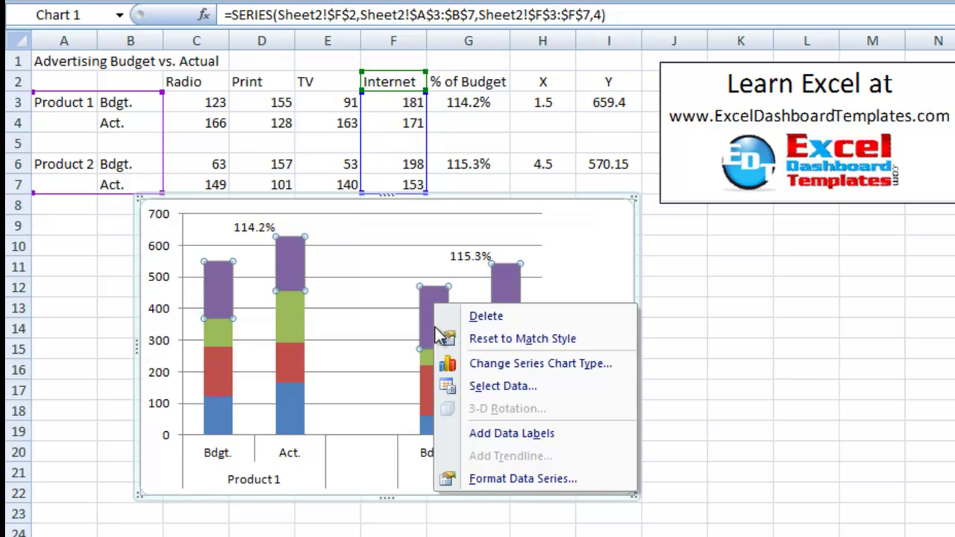
pyautogui.click(475, 478)
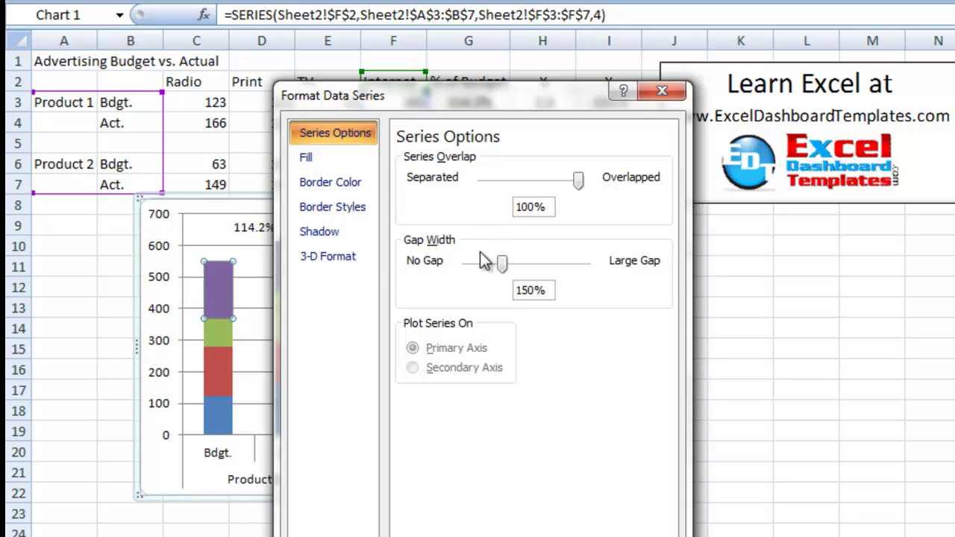
pyautogui.moveTo(502, 264); pyautogui.dragTo(464, 273)
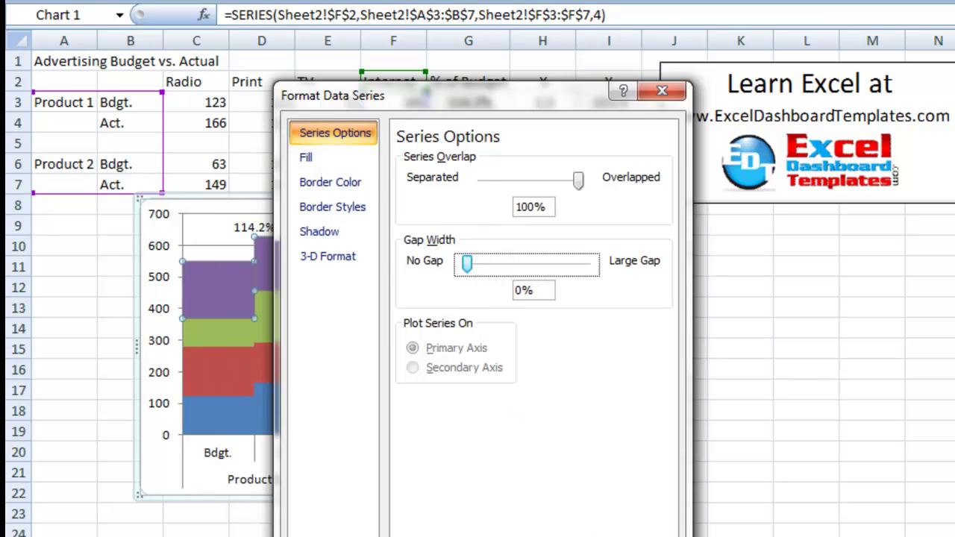
pyautogui.press('Escape')
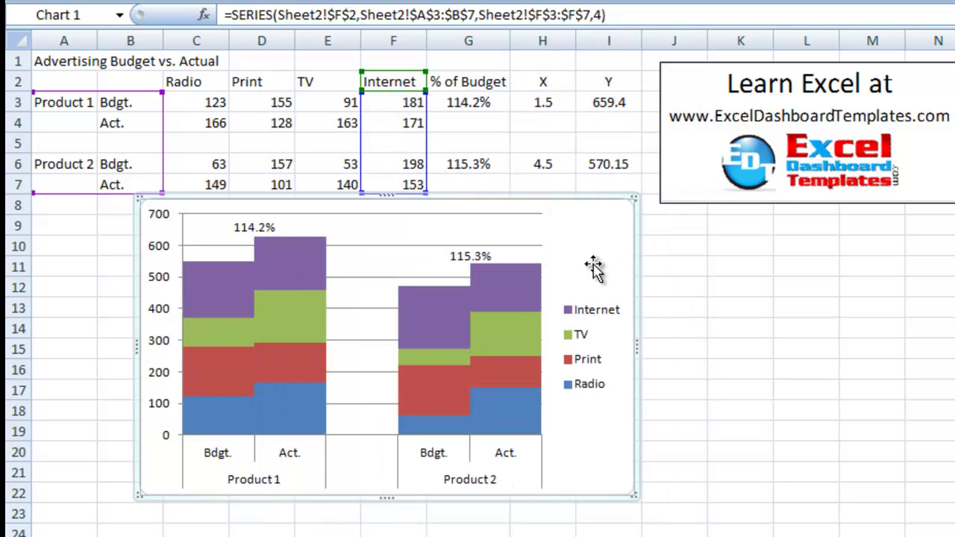
pyautogui.click(596, 269)
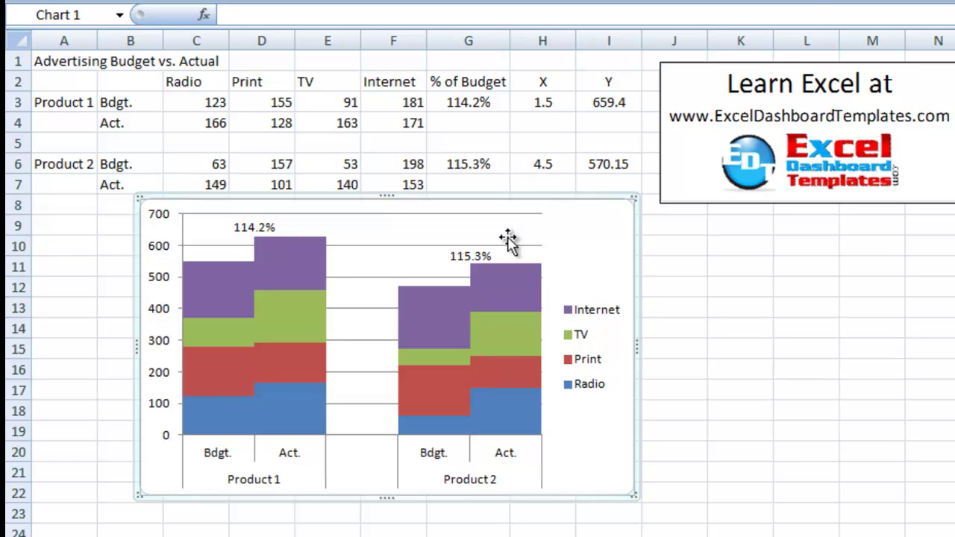
pyautogui.click(612, 104)
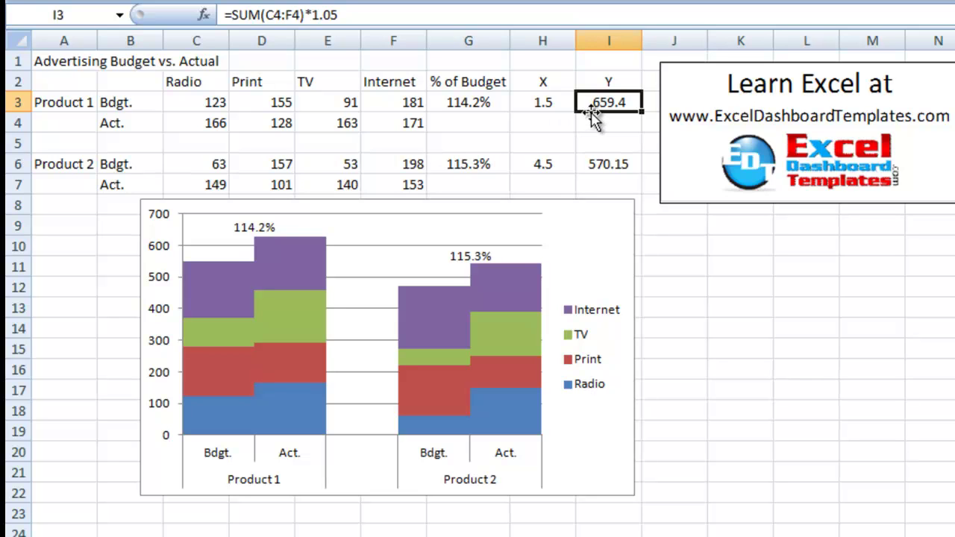
pyautogui.click(468, 10)
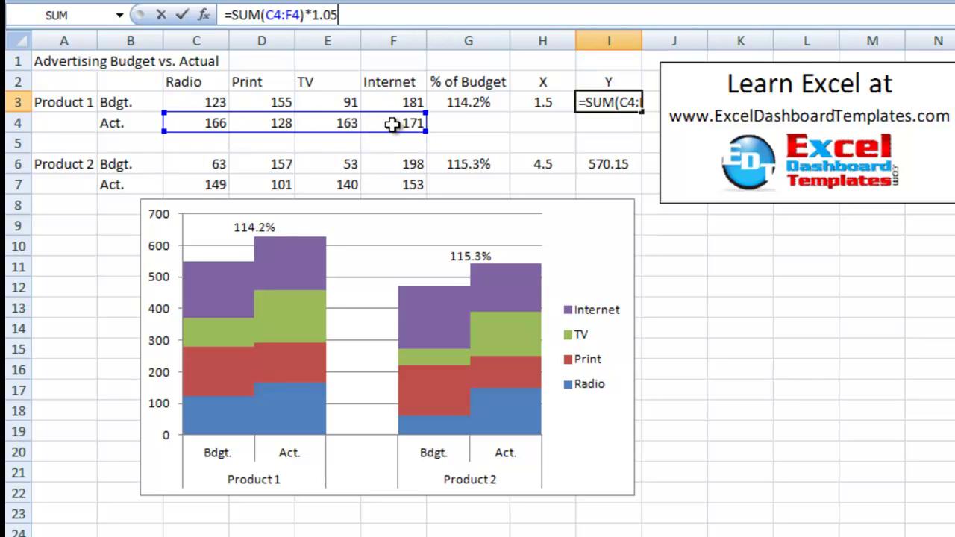
pyautogui.click(278, 362)
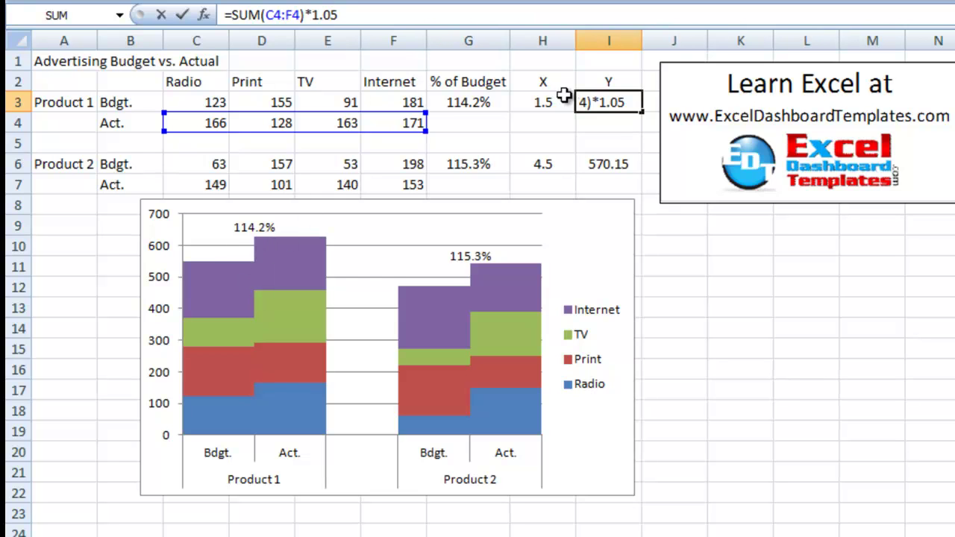
pyautogui.hotkey('ctrl', 'Return')
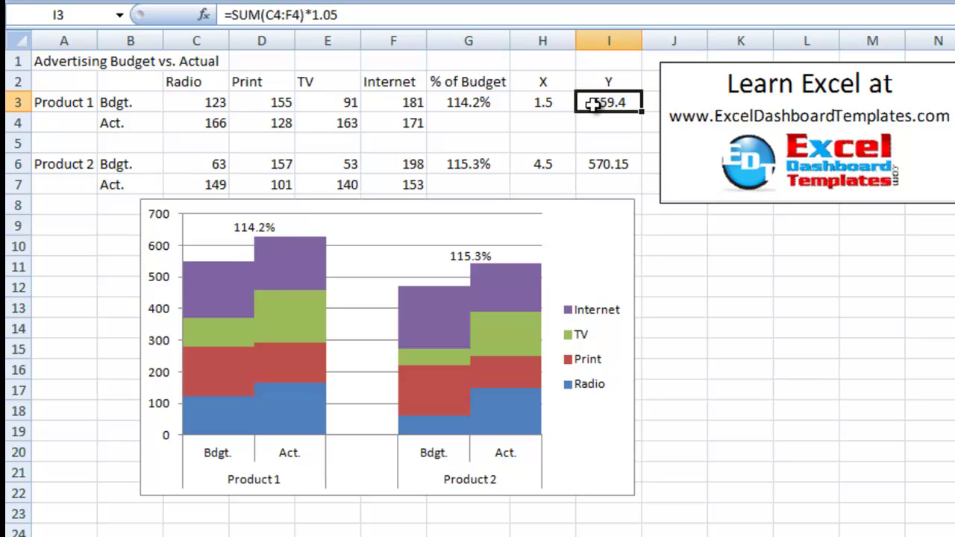
pyautogui.click(612, 166)
pyautogui.click(499, 13)
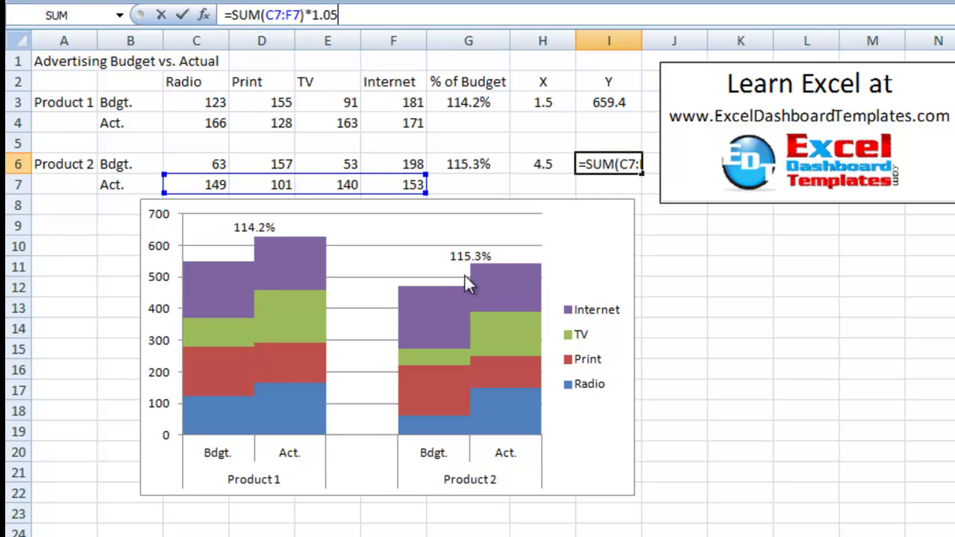
pyautogui.click(597, 160)
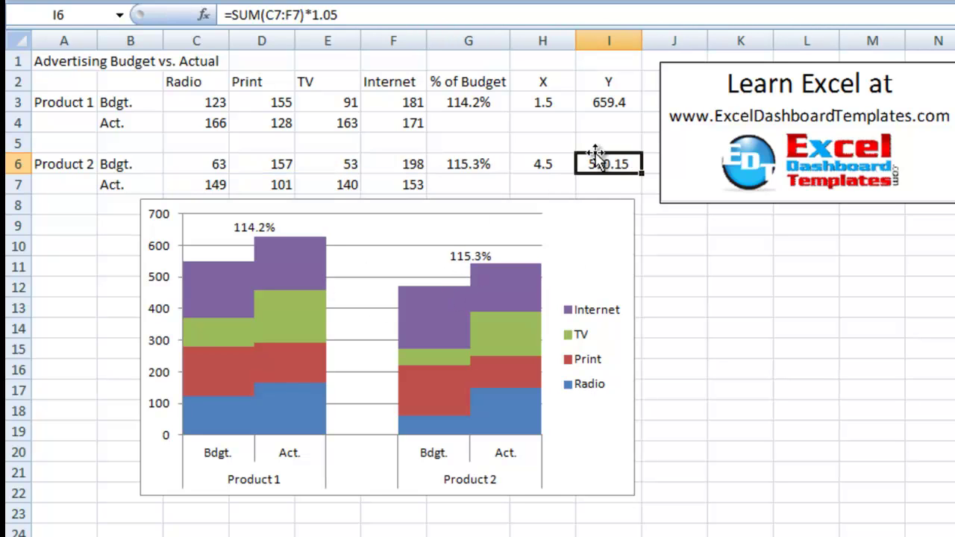